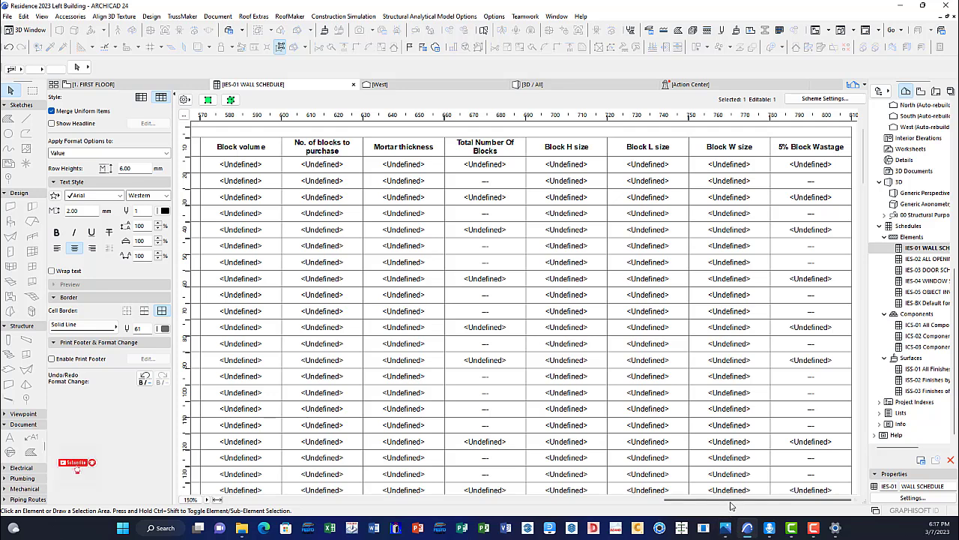
Look over the block quantity columns of the wall schedule and select the WA - 70 entry.
left_click_drag(731, 501, 683, 503)
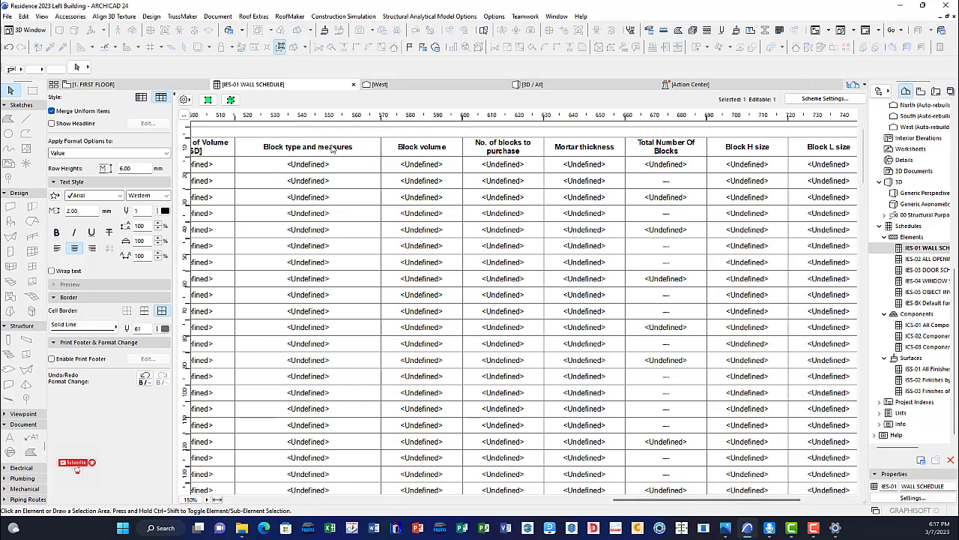
left_click_drag(697, 503, 245, 498)
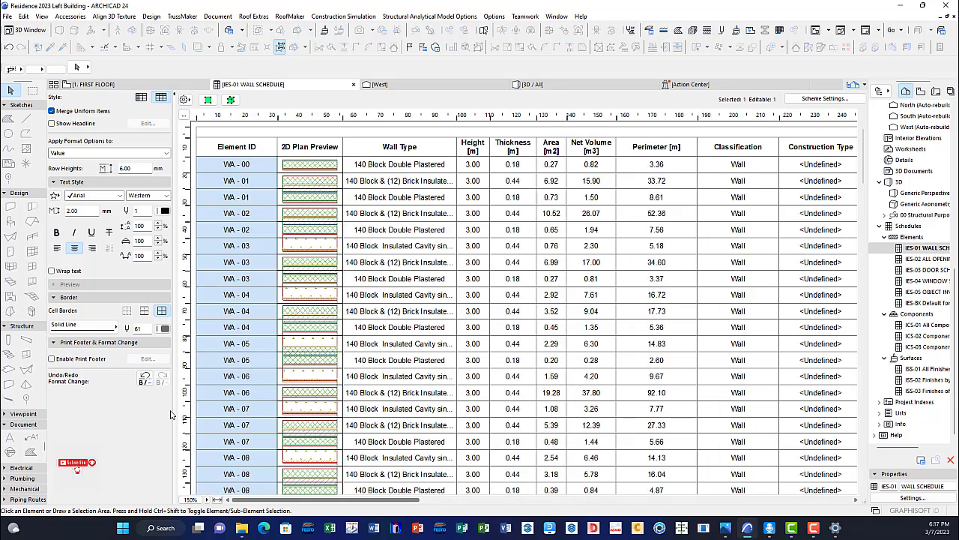
left_click(863, 397)
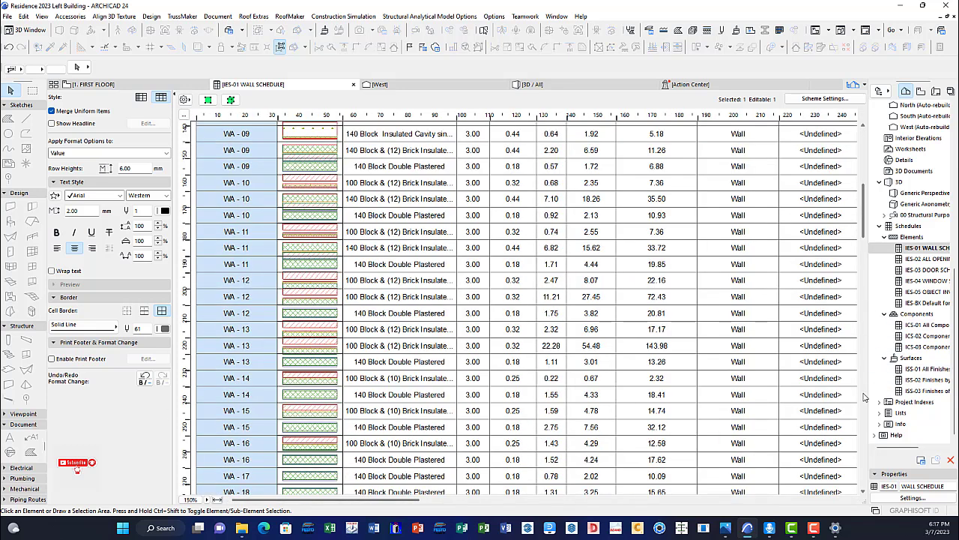
left_click(864, 398)
left_click(864, 397)
left_click(863, 397)
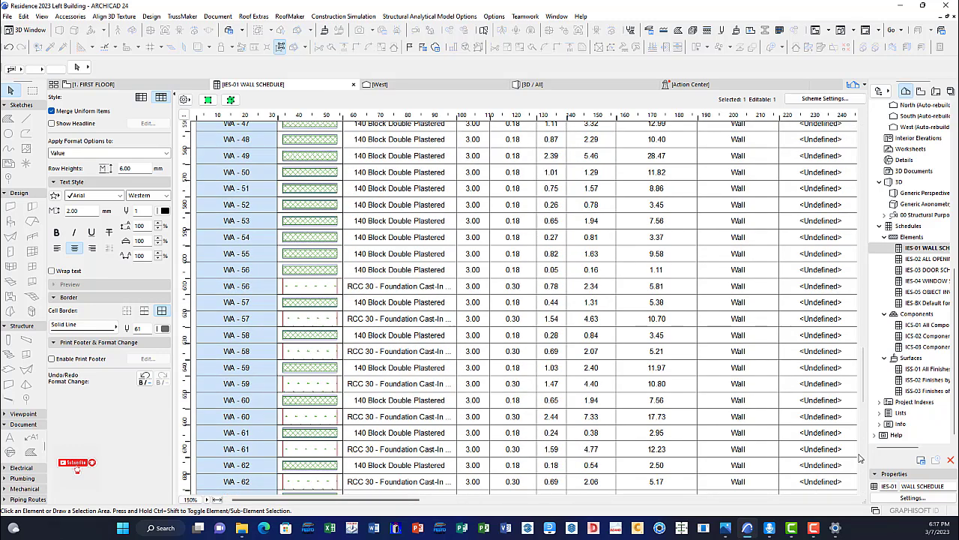
scroll(865, 403, "down", 1)
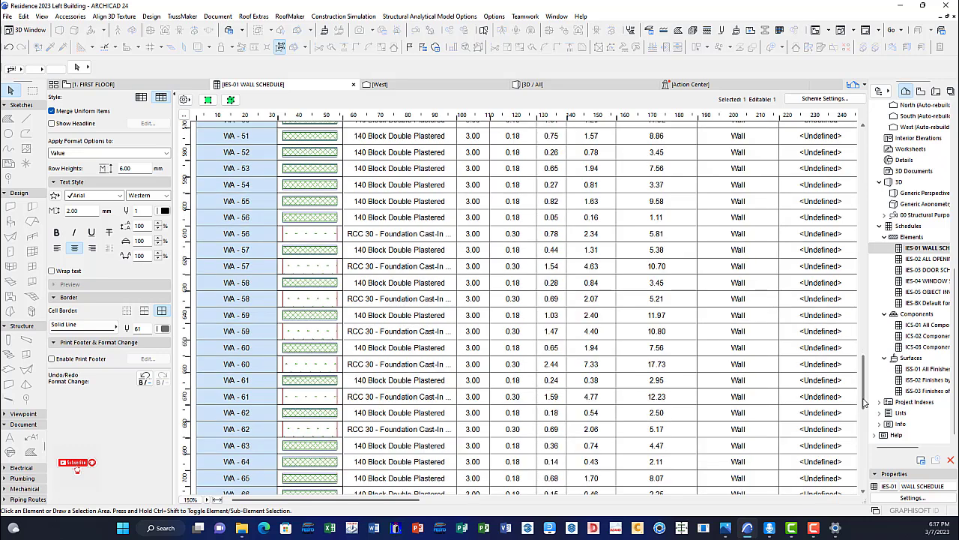
scroll(864, 408, "down", 3)
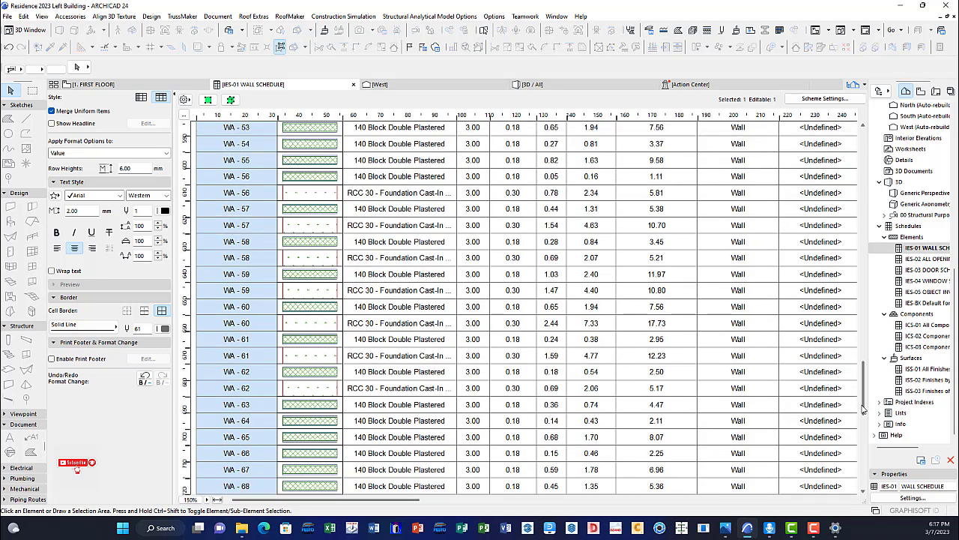
left_click(256, 483)
key("Escape")
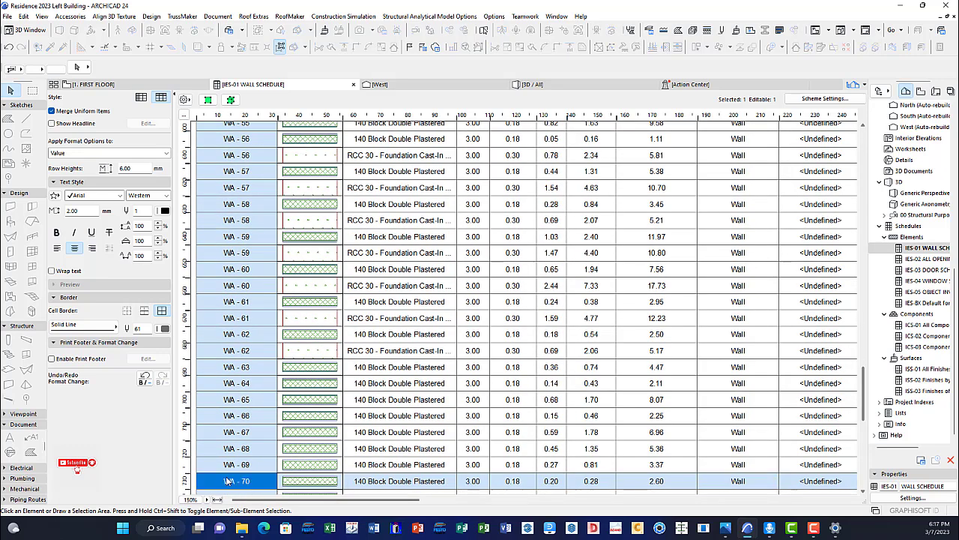
left_click(257, 482)
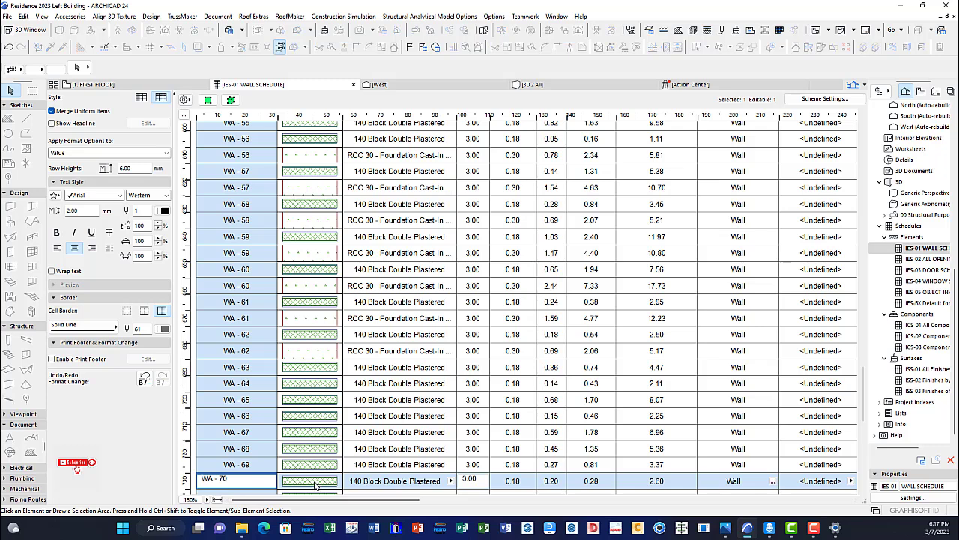
Show the WA - 70 wall in 3D and select it from a raised view of the corridor.
left_click(231, 101)
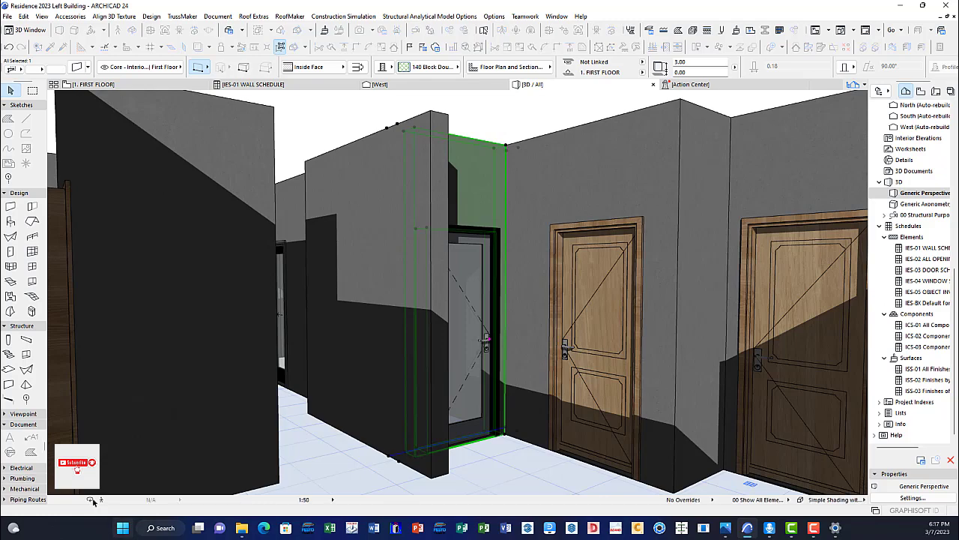
mouse_move(534, 168)
middle_mouse_down("shift")
mouse_move(520, 216)
mouse_move(469, 154)
mouse_move(451, 232)
mouse_move(467, 254)
mouse_move(467, 245)
middle_mouse_up("shift")
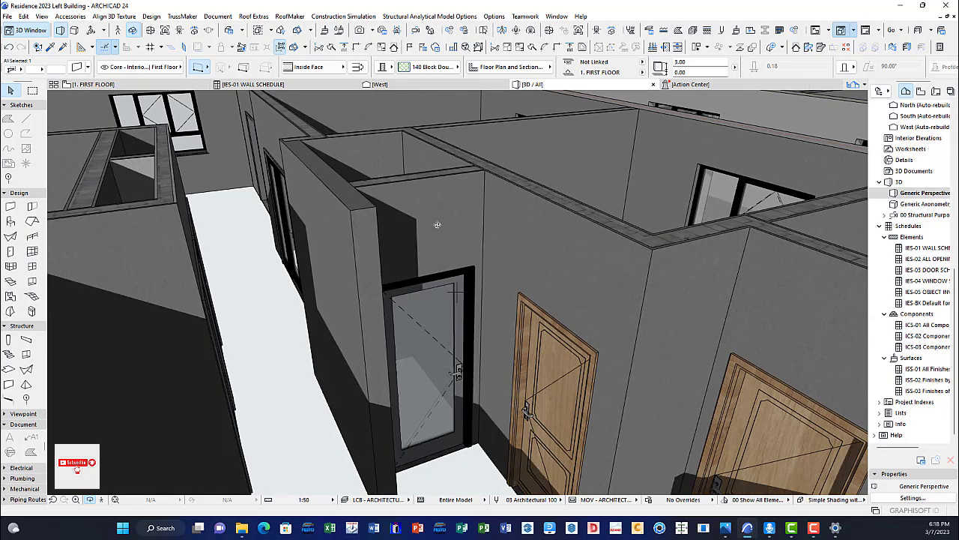
left_click(463, 255)
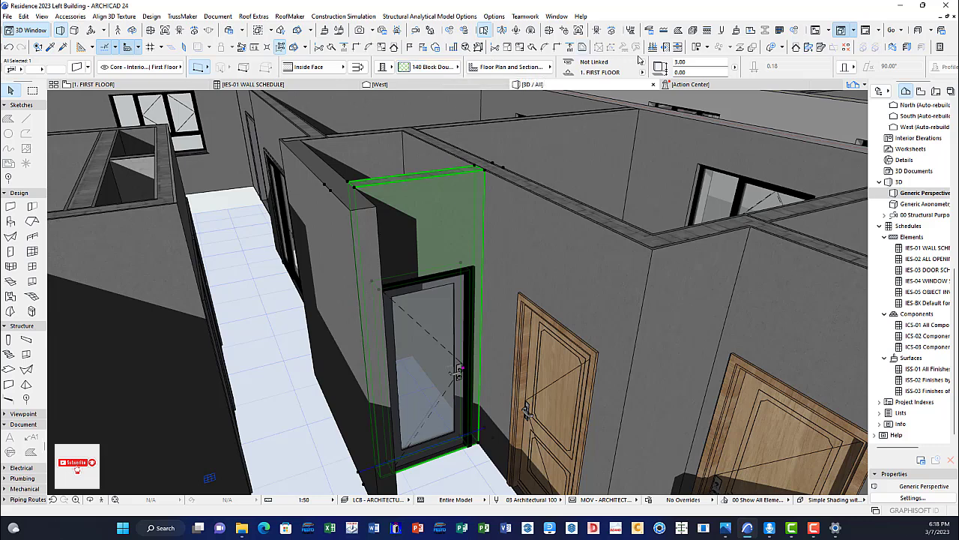
Examine the selected wall's ID and its NUMBER OF BLOCKS properties, including block type and measures.
scroll(713, 75, "right", 5)
scroll(712, 75, "right", 8)
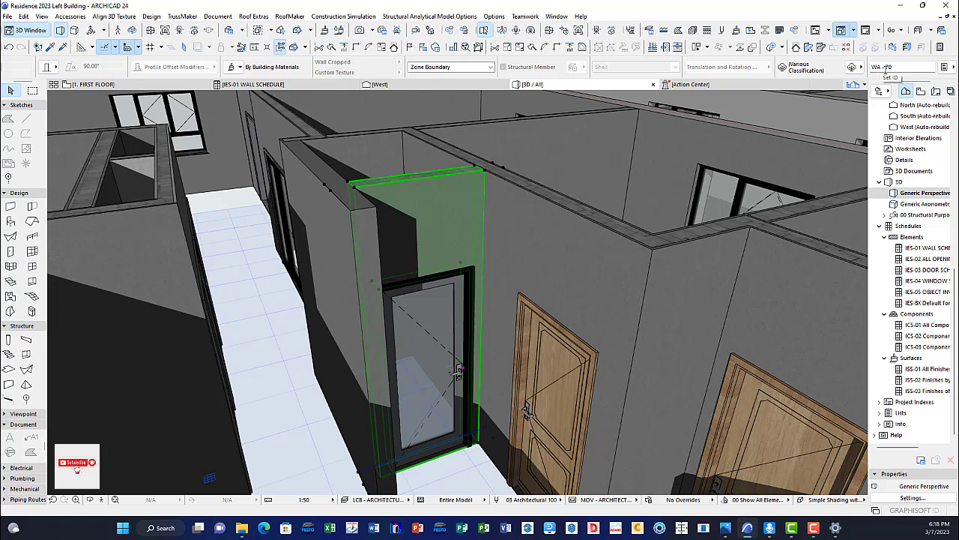
left_click(945, 67)
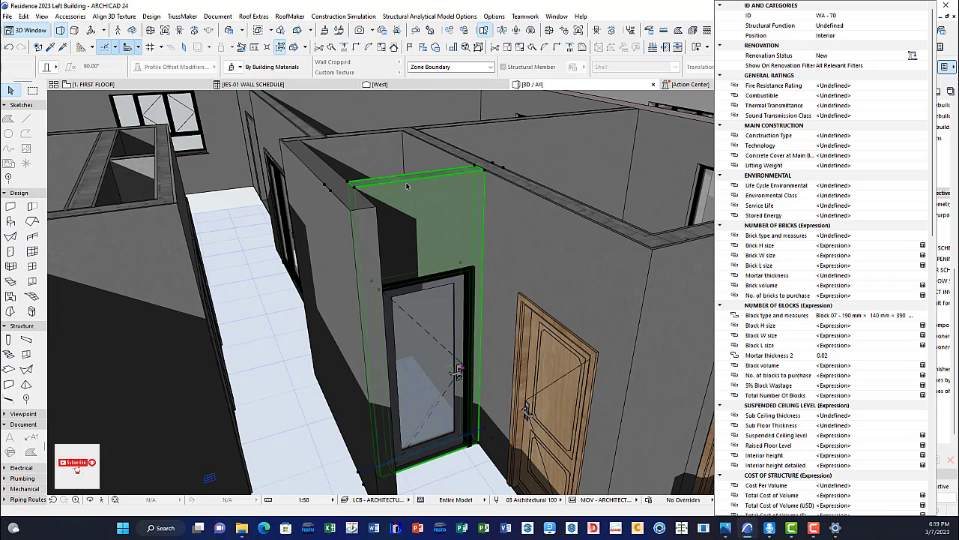
mouse_move(869, 245)
scroll(869, 245, "down", 6)
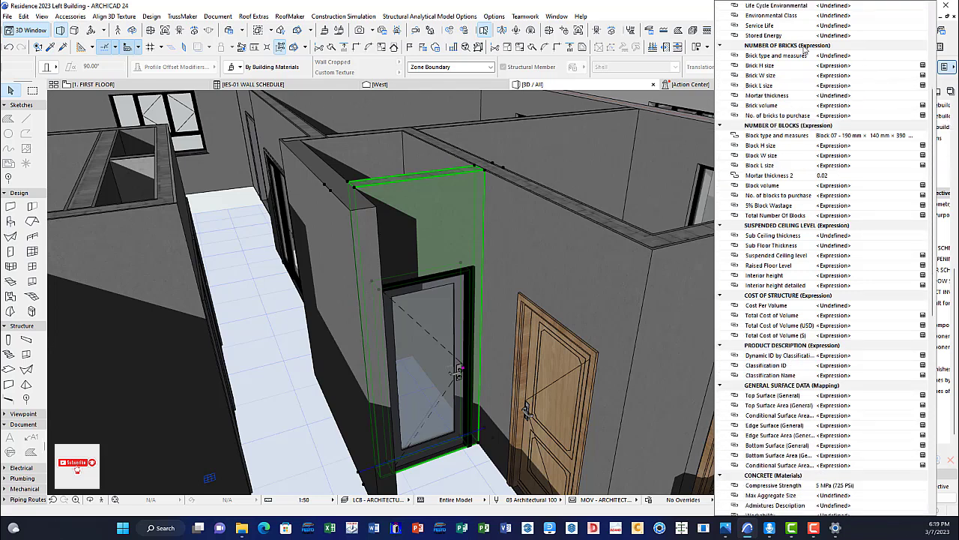
scroll(824, 225, "up", 1)
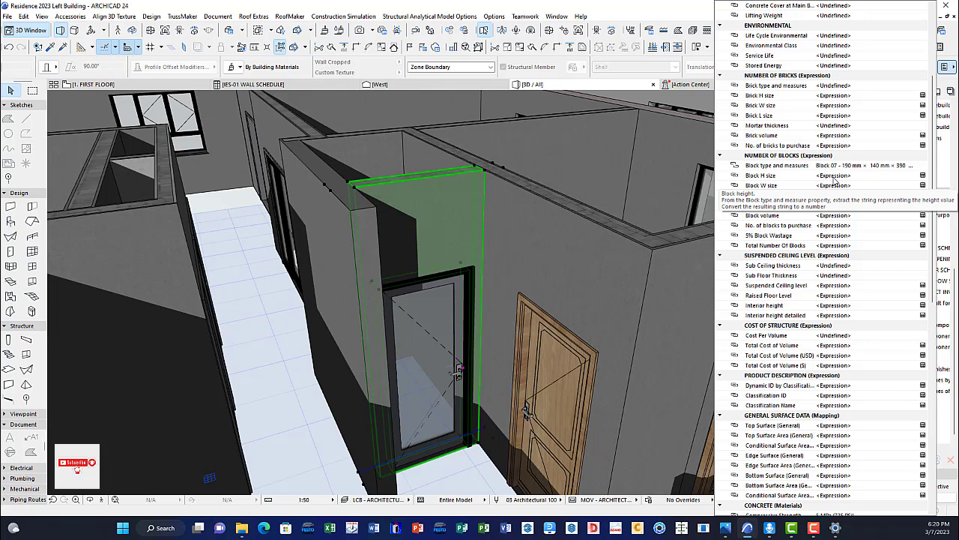
Examine the definitions from Block H size through Block volume in Property Manager and leave without changes.
left_click(494, 20)
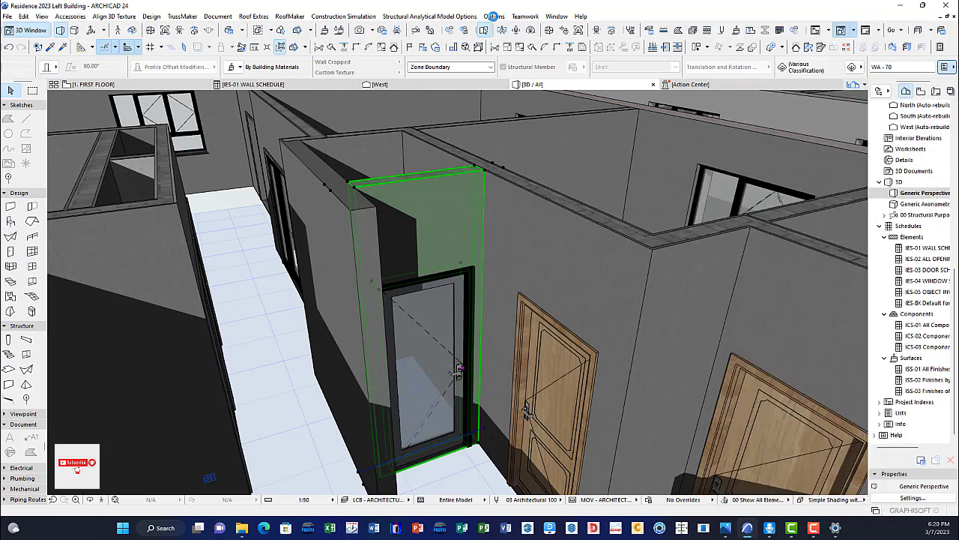
left_click(494, 15)
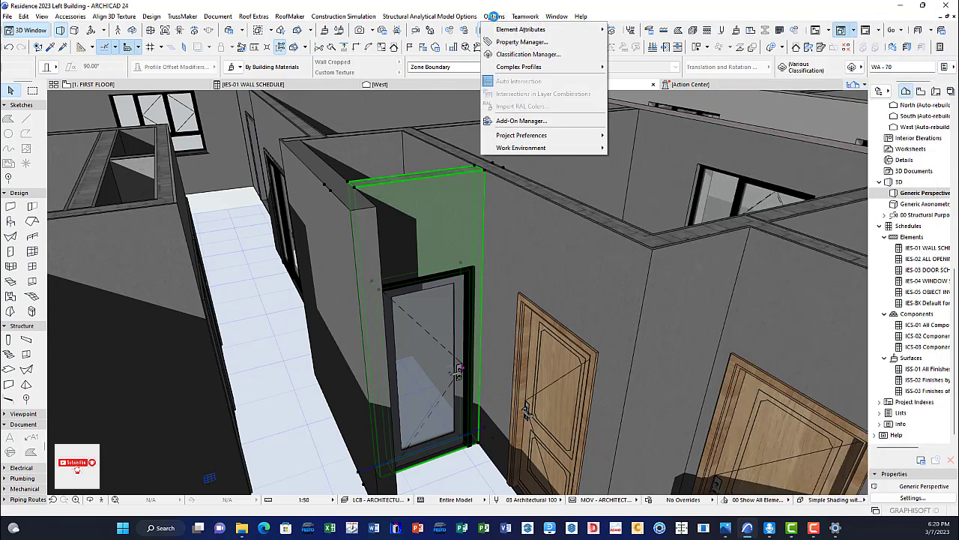
left_click(527, 45)
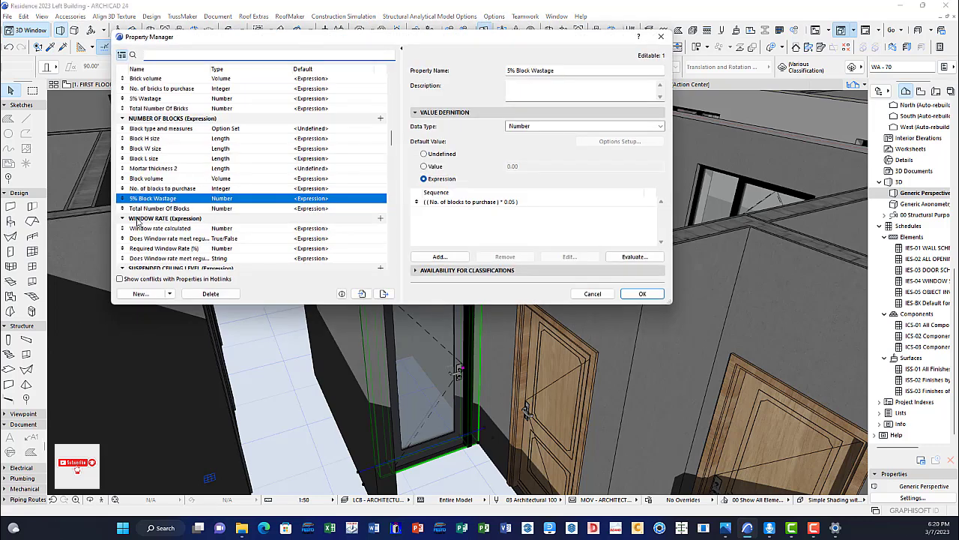
left_click(153, 138)
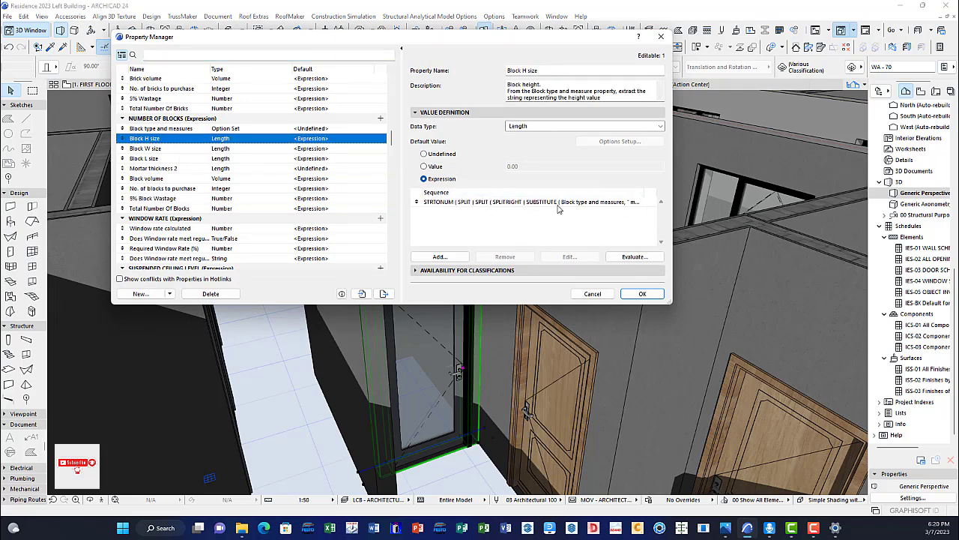
left_click(149, 149)
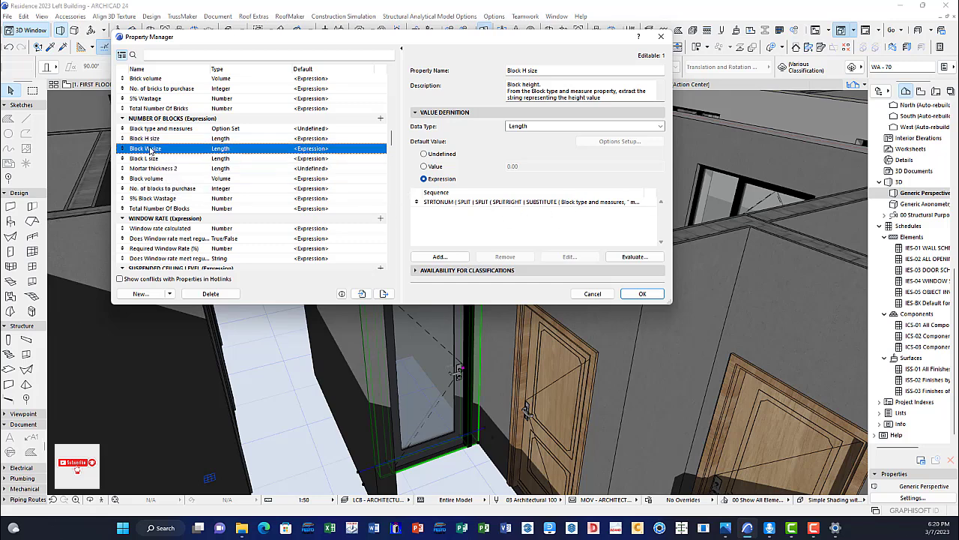
left_click(153, 158)
left_click(156, 168)
left_click(159, 179)
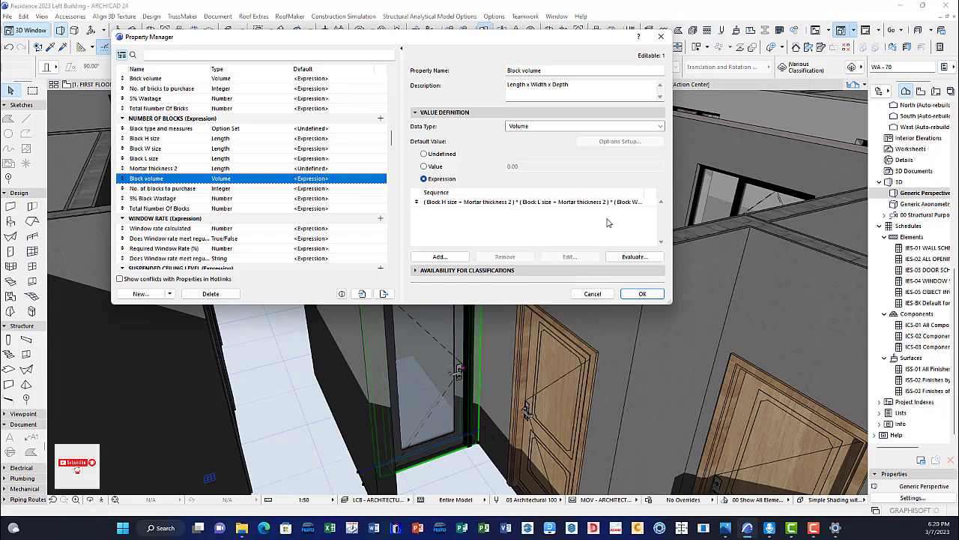
left_click(593, 294)
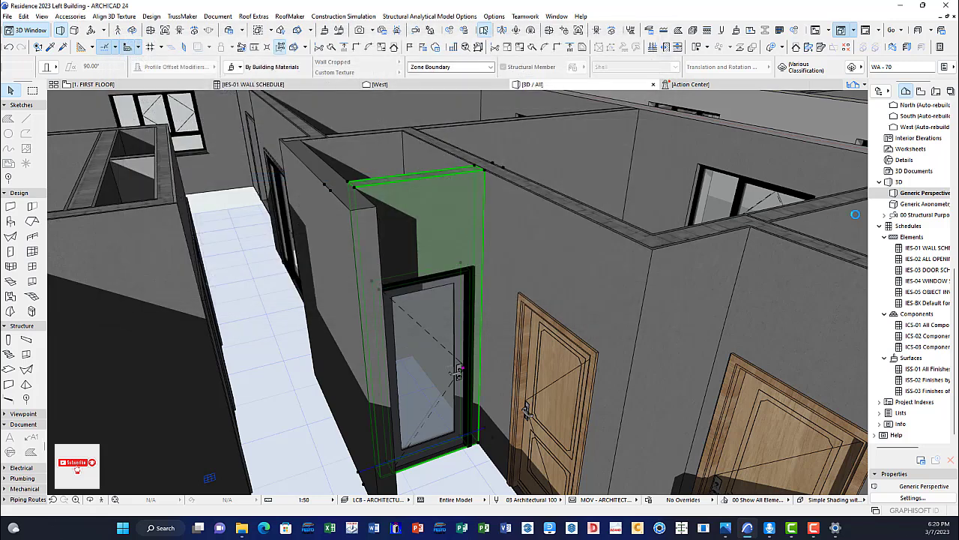
Review the selected wall's block type, mortar thickness, wastage and total block properties.
left_click(946, 68)
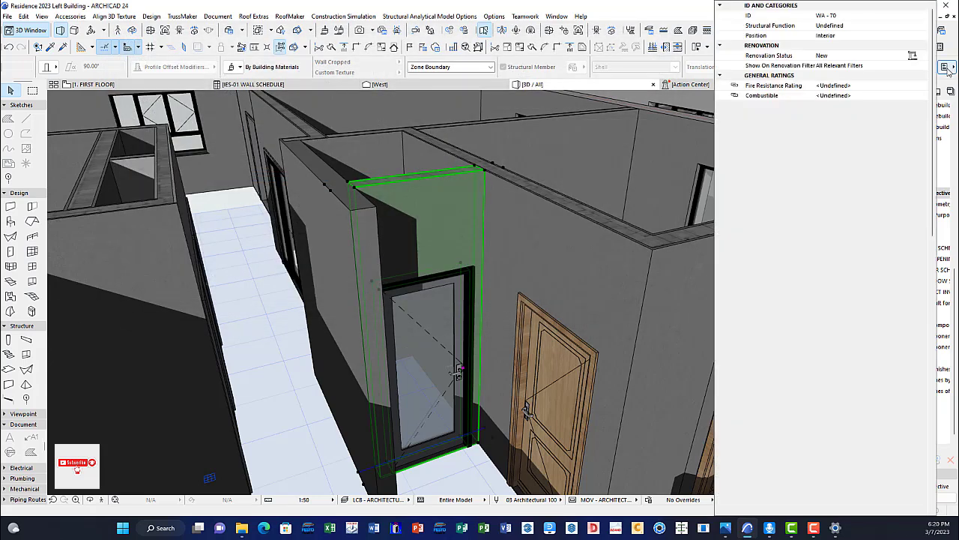
scroll(825, 210, "down", 6)
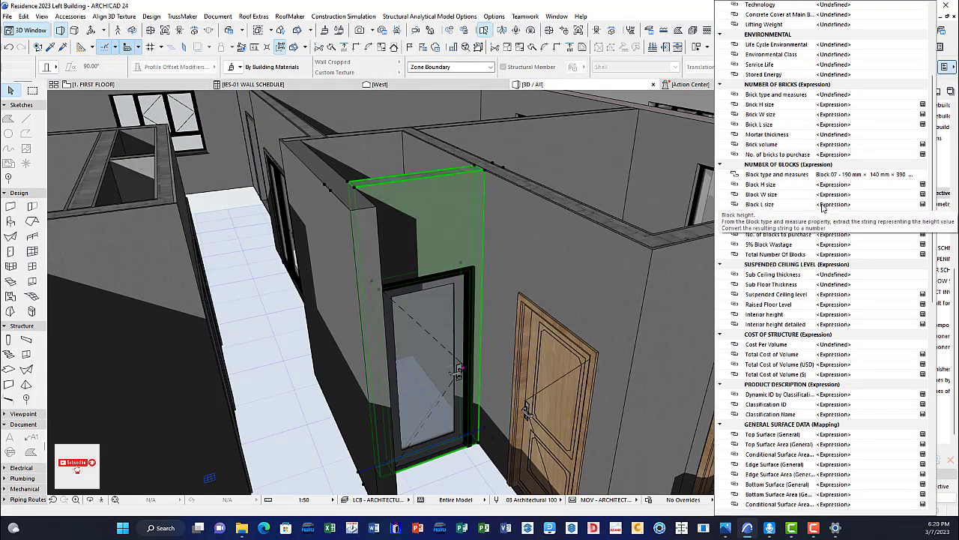
scroll(822, 208, "down", 1)
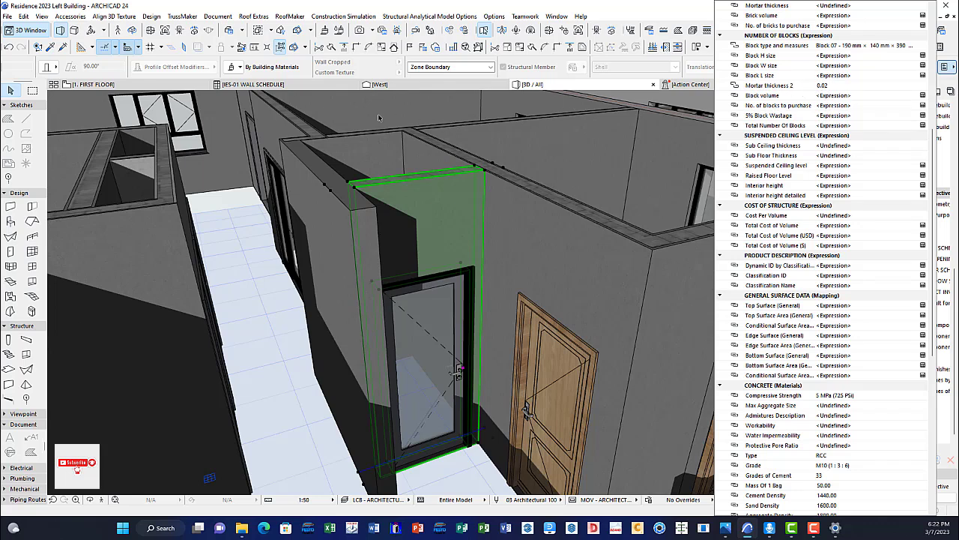
Return to the IES-01 WALL SCHEDULE and open its scheme settings at the block-related fields.
left_click(246, 85)
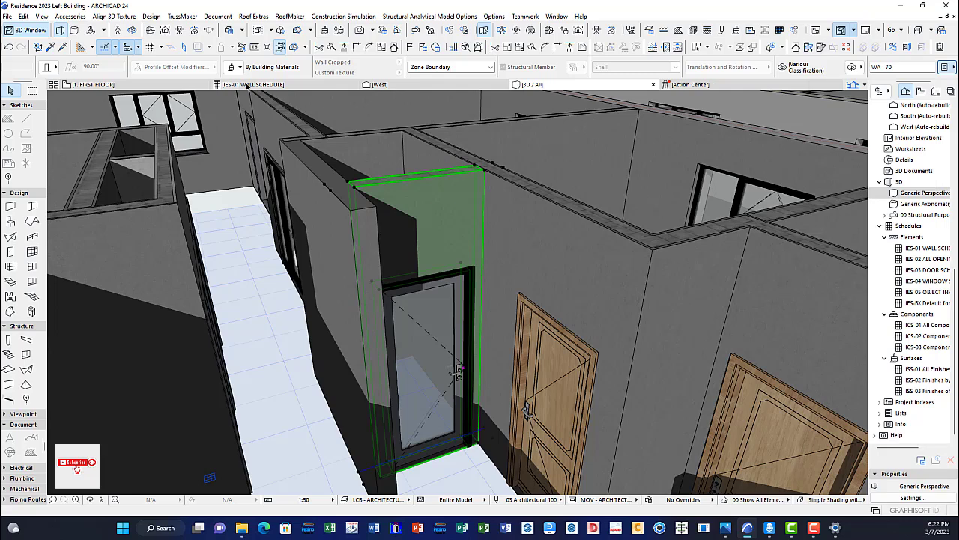
left_click(247, 85)
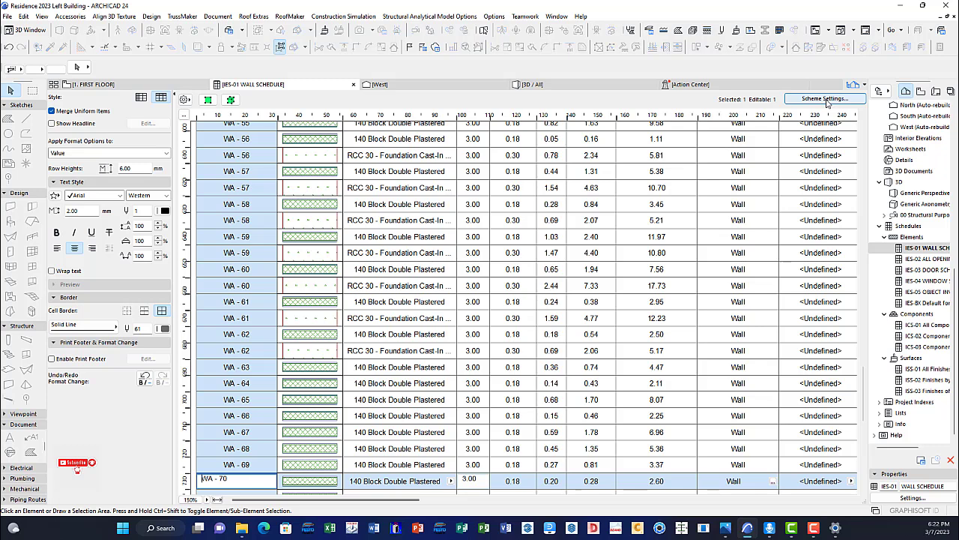
left_click(825, 99)
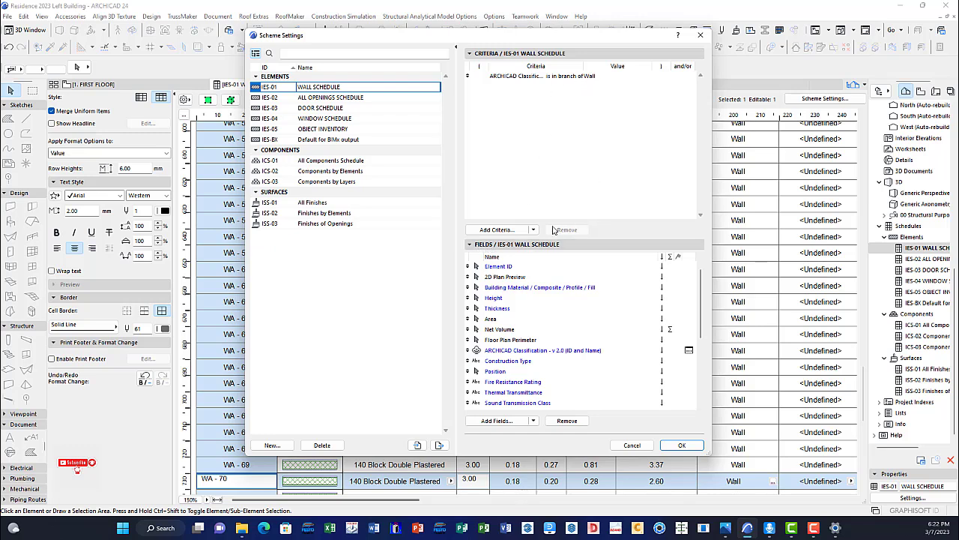
scroll(523, 317, "down", 5)
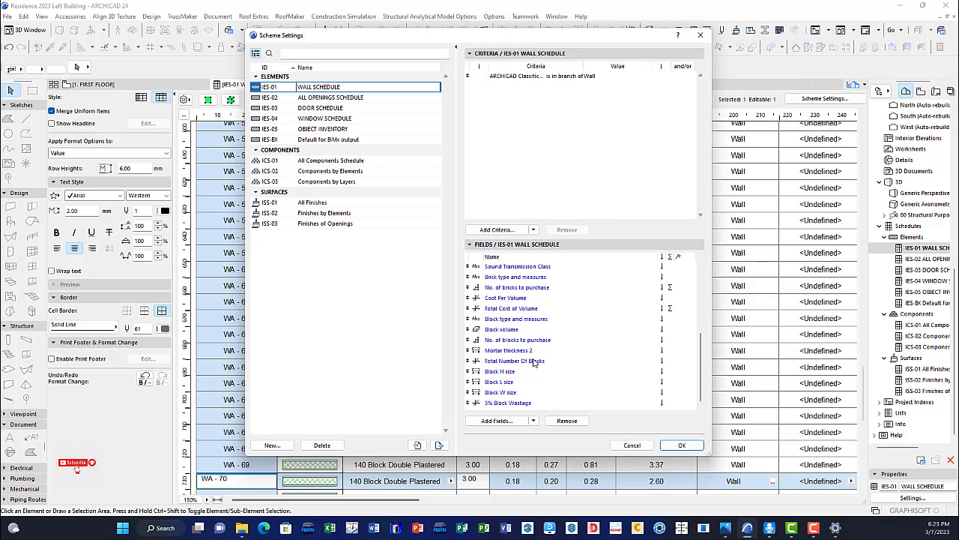
left_click(672, 309)
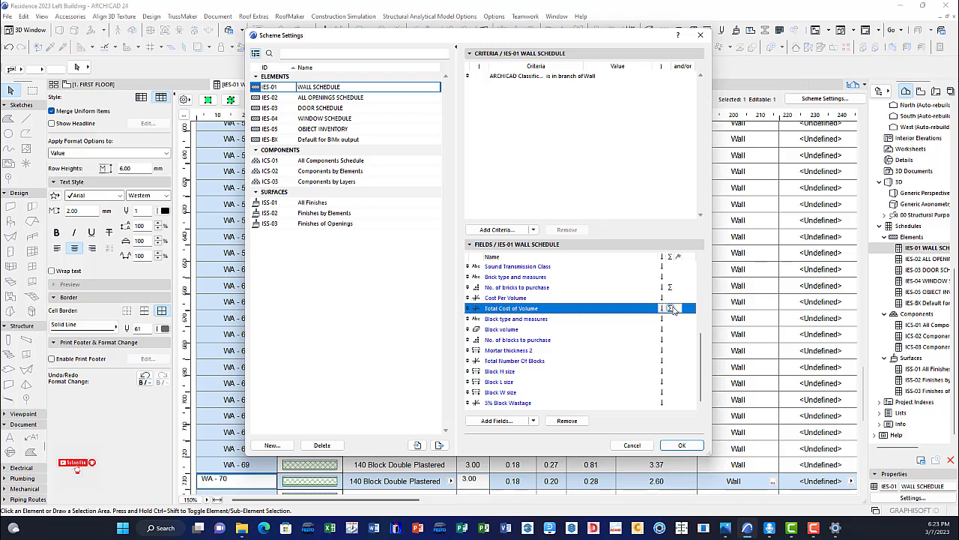
left_click(671, 309)
left_click(672, 310)
Turn on sums for the No. of blocks to purchase, Total Number Of Blocks and Block volume fields, and apply the scheme settings.
left_click(670, 340)
left_click(670, 339)
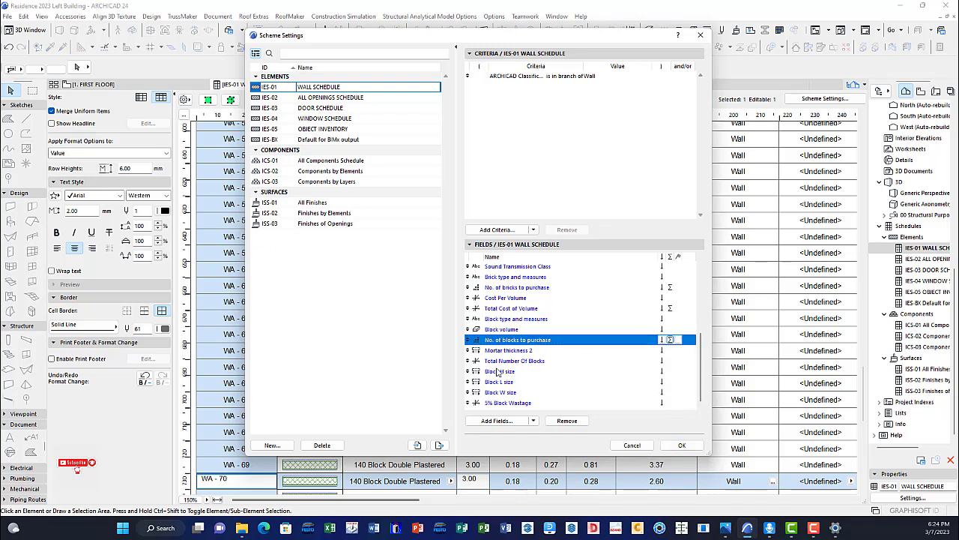
left_click(672, 361)
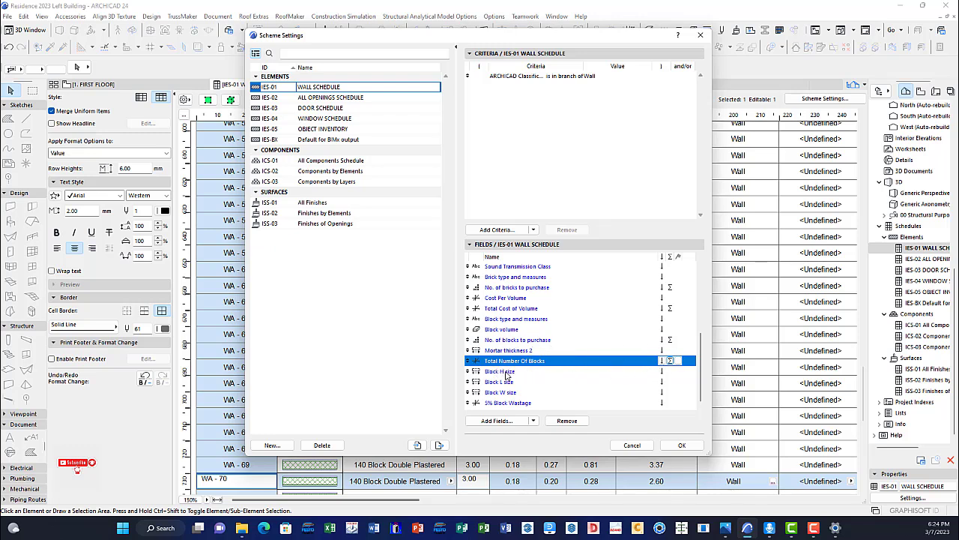
left_click(672, 331)
left_click(671, 330)
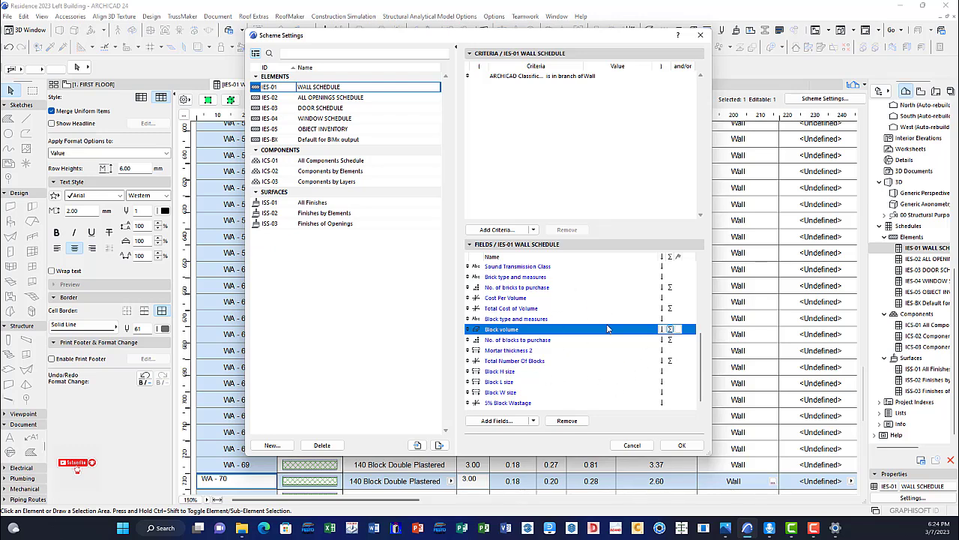
left_click(681, 446)
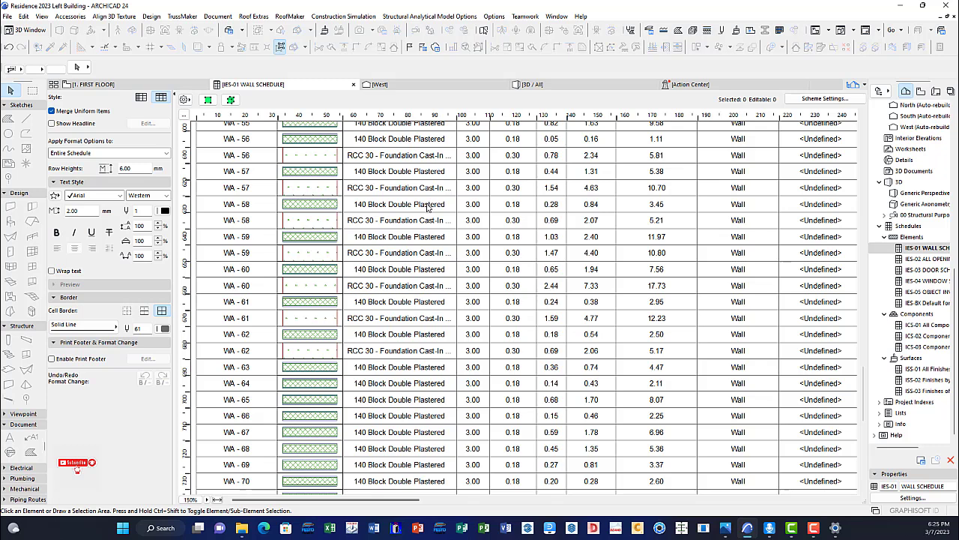
Select wall WA - 70 in the schedule and examine its values in the block-related columns.
left_click(252, 482)
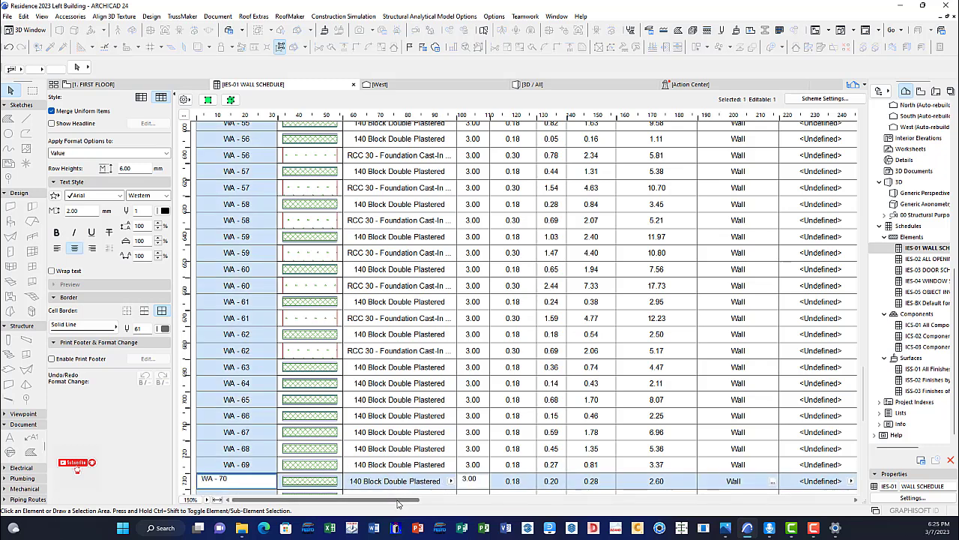
key("Escape")
left_click_drag(398, 504, 840, 515)
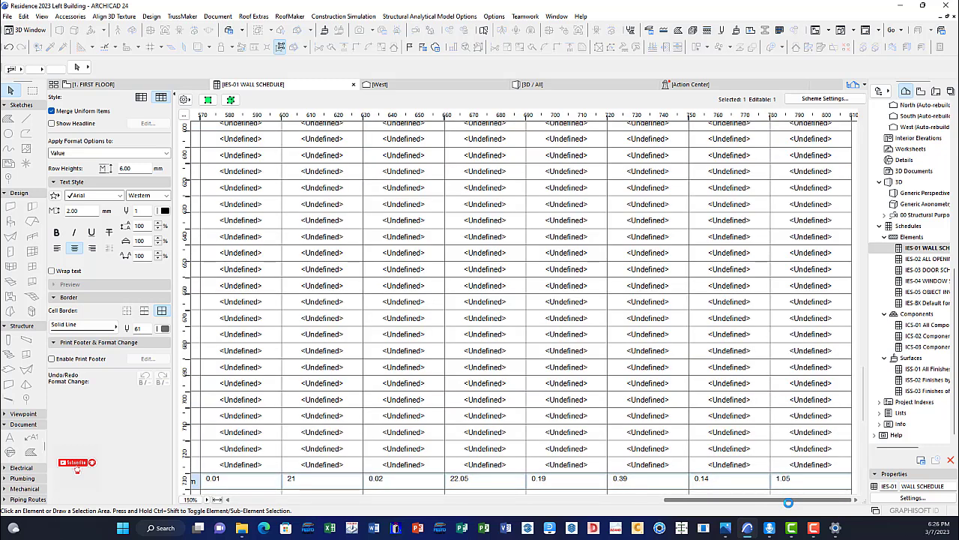
left_click_drag(789, 502, 859, 507)
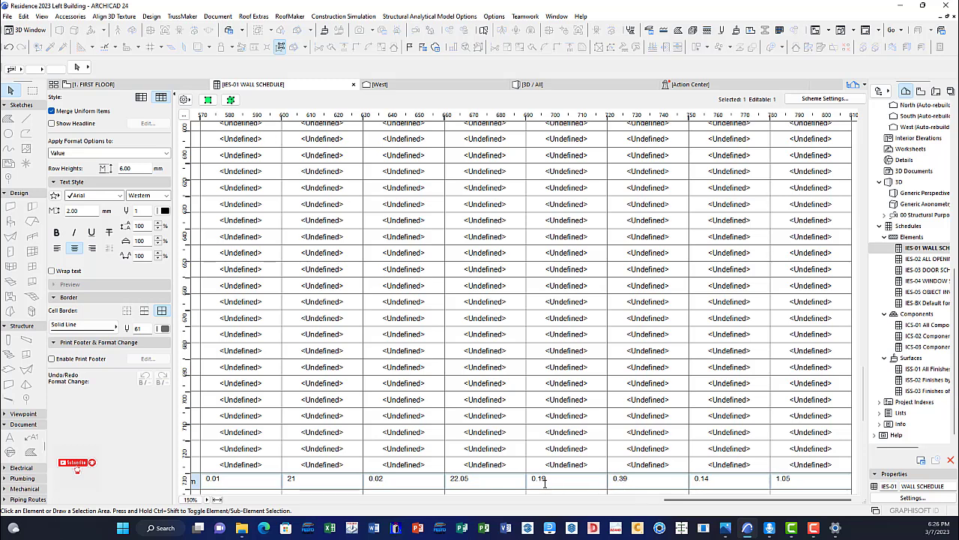
scroll(655, 501, "left", 3)
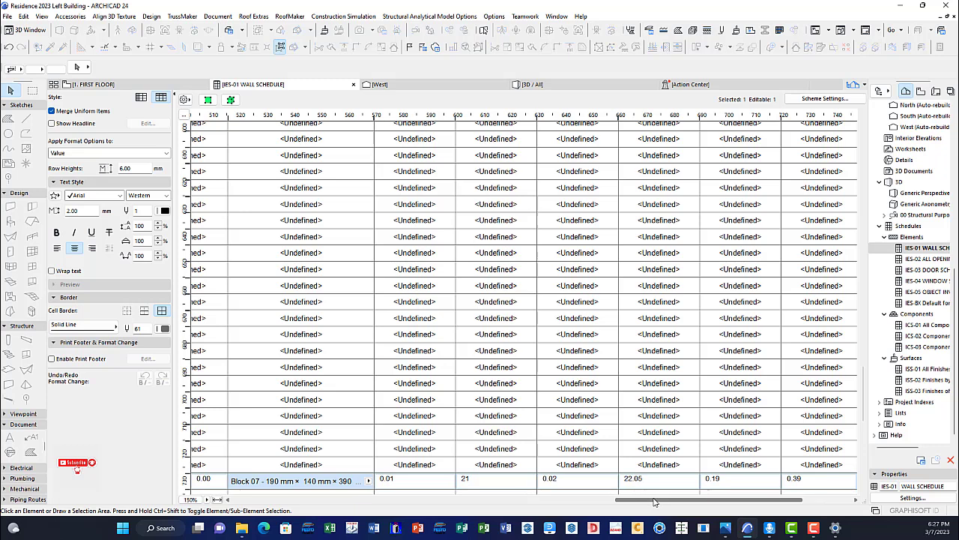
Check WA - 70's Total Number Of Blocks and No. of blocks to purchase values against their column headings.
left_click(666, 493)
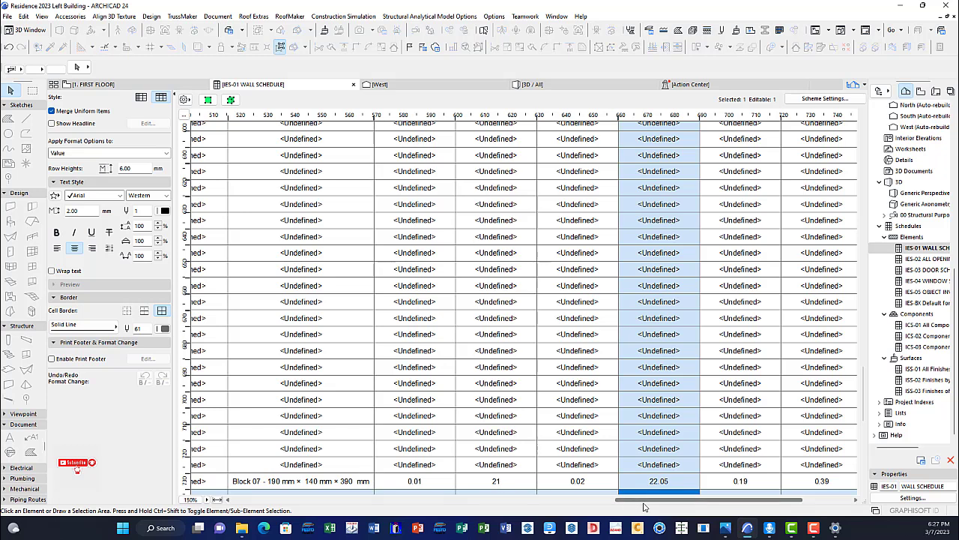
left_click_drag(649, 504, 731, 505)
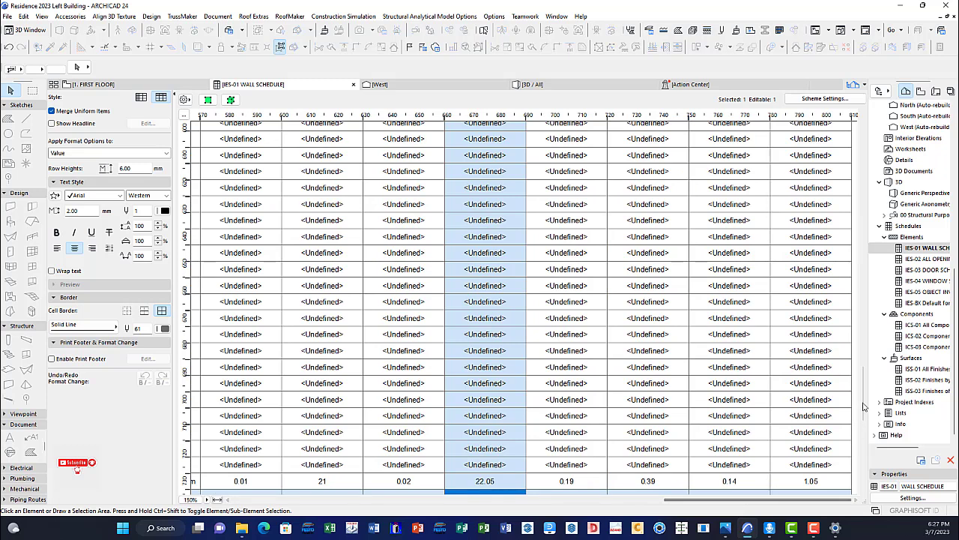
left_click_drag(866, 403, 869, 132)
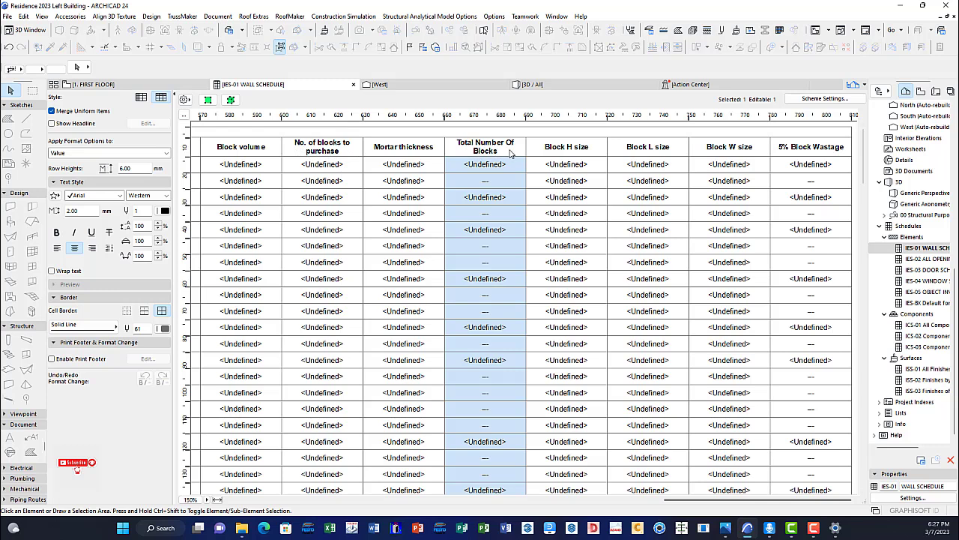
left_click_drag(864, 159, 868, 430)
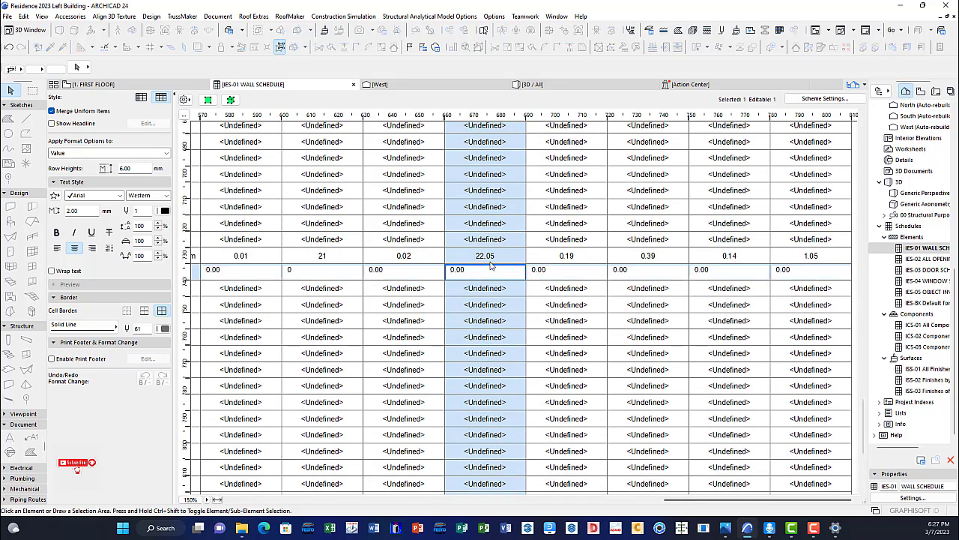
left_click_drag(314, 268, 328, 242)
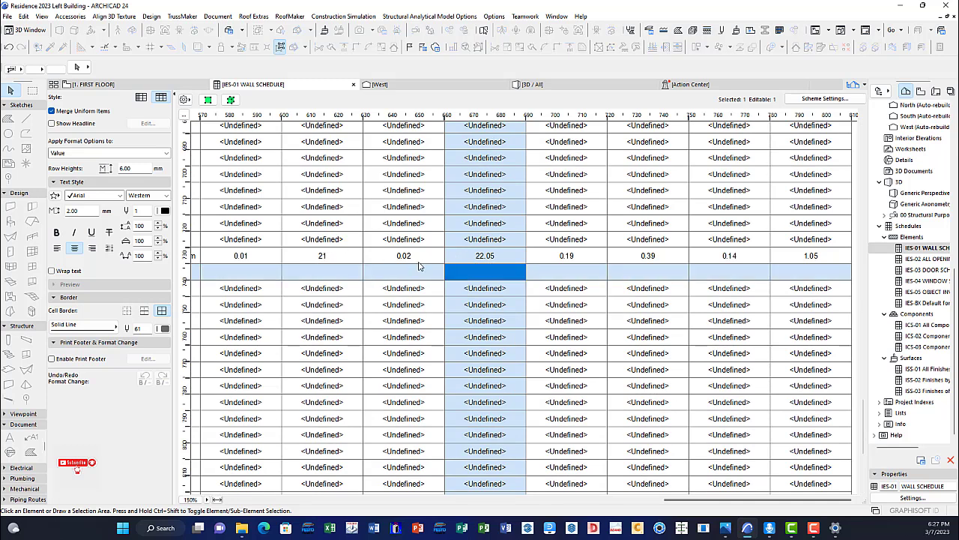
left_click(361, 268)
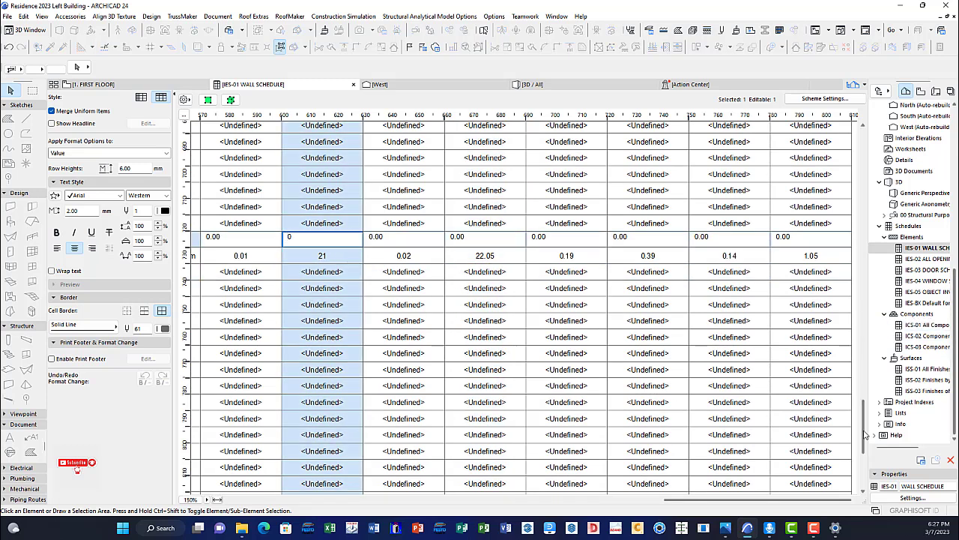
Examine the summed block volume, blocks to purchase and total number of blocks at the end of the schedule.
left_click_drag(864, 224, 859, 411)
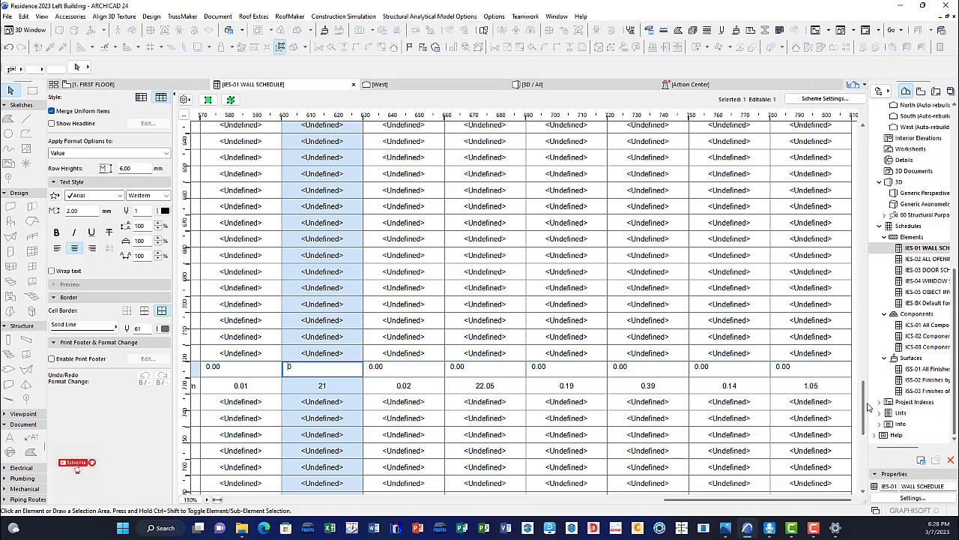
left_click_drag(868, 407, 862, 467)
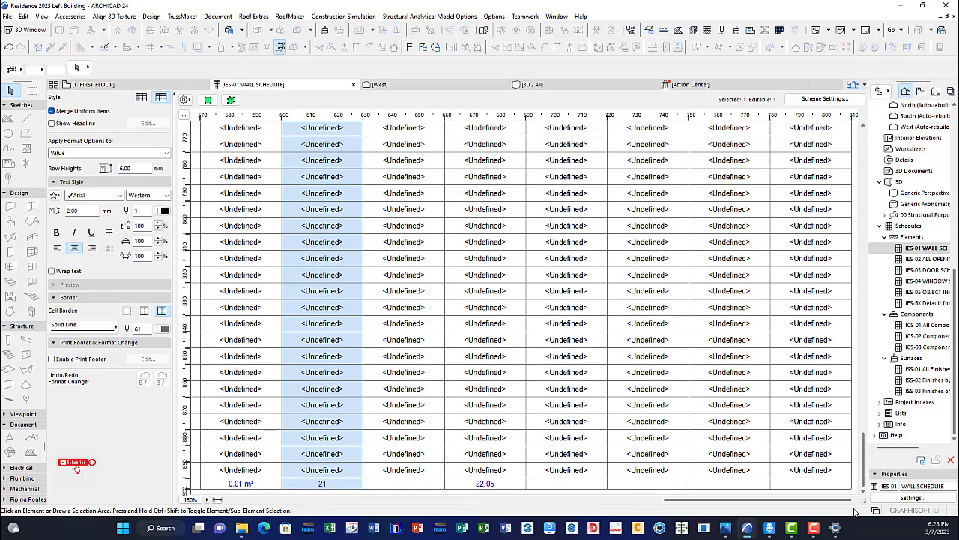
left_click_drag(833, 503, 770, 510)
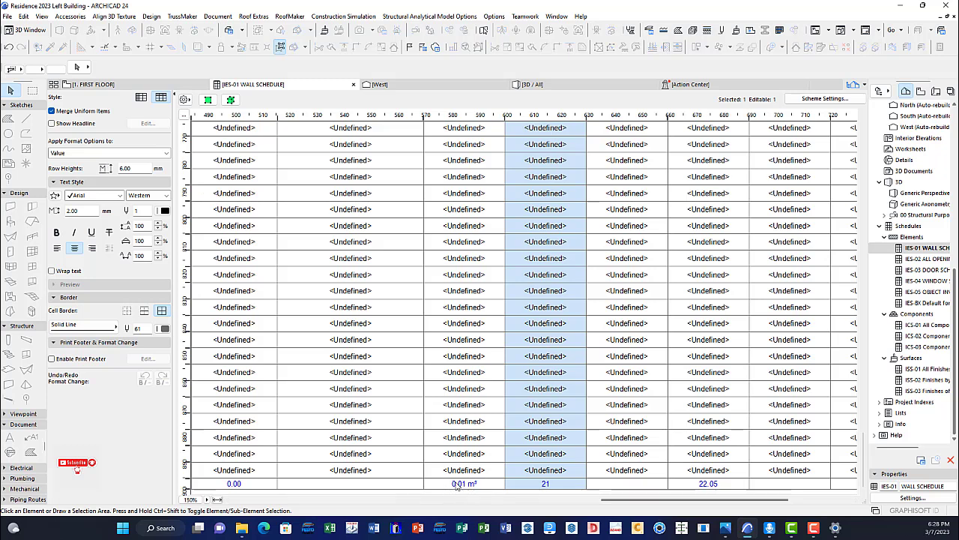
left_click_drag(609, 501, 632, 512)
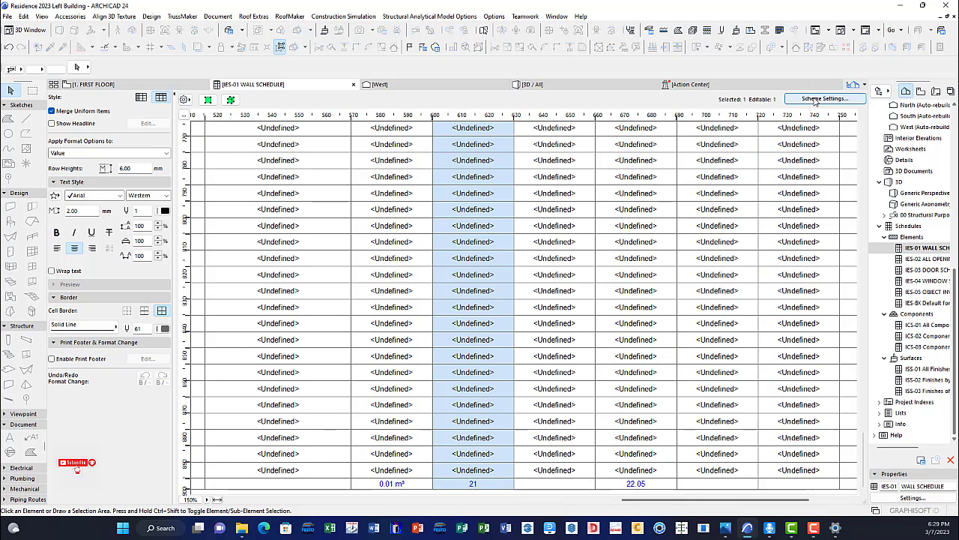
Add the Home Story Name field to the IES-01 WALL SCHEDULE scheme.
left_click(815, 100)
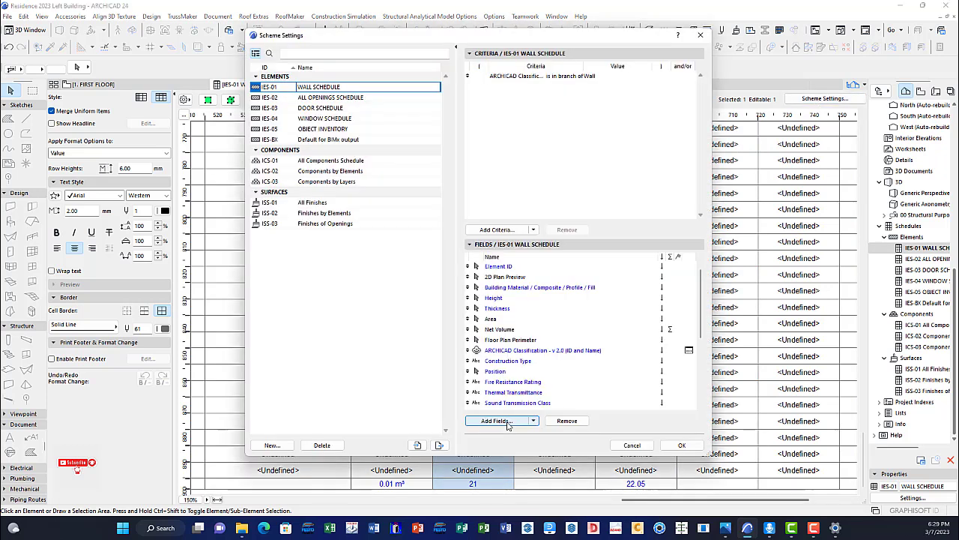
left_click(508, 421)
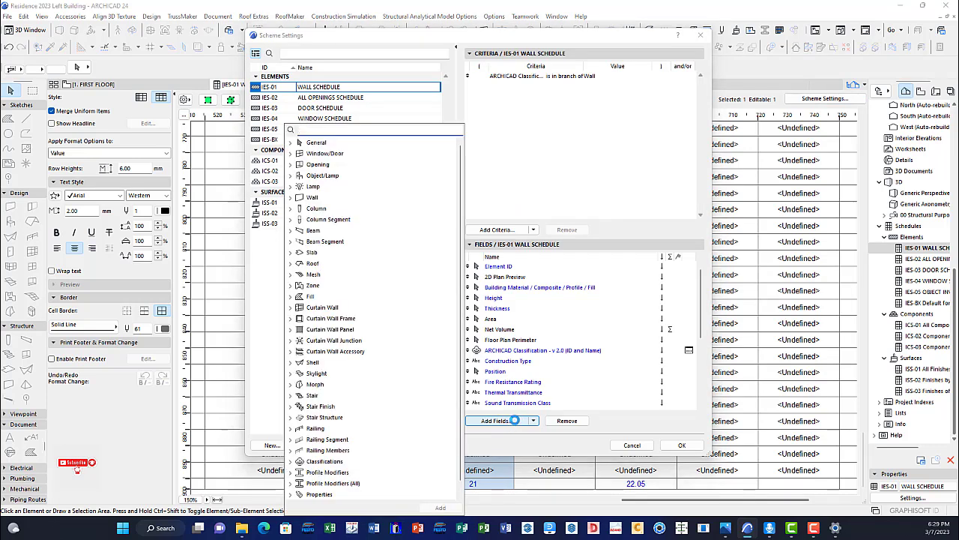
type("Hom")
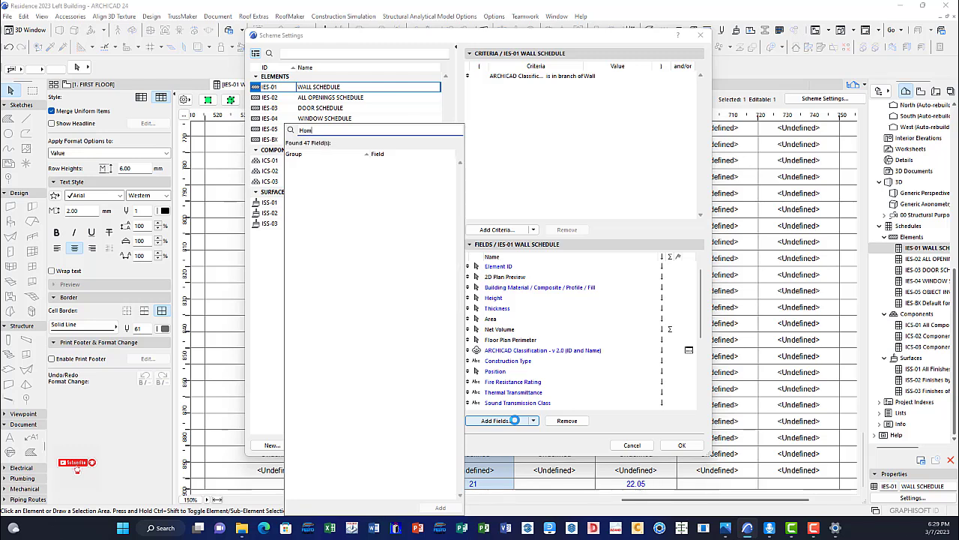
type("e story")
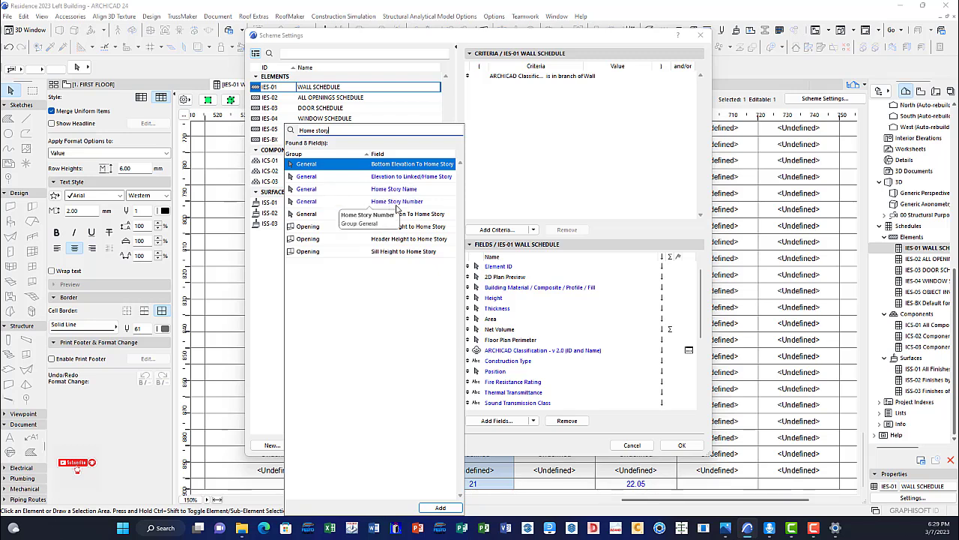
left_click(380, 192)
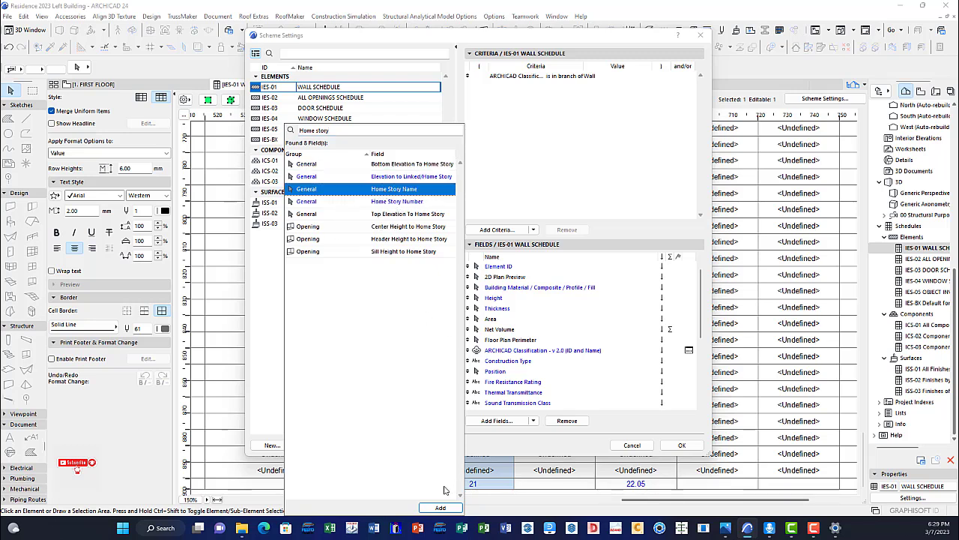
left_click(443, 509)
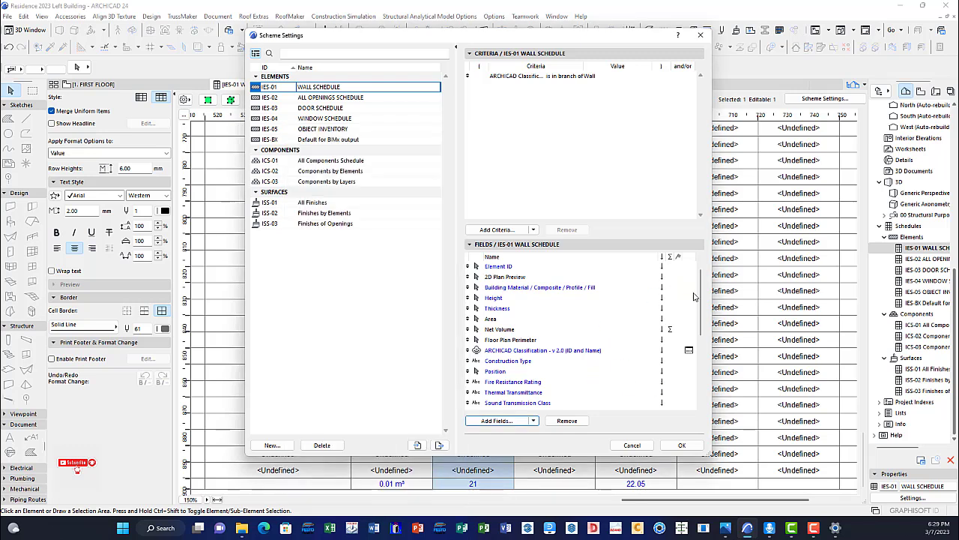
Move the Home Story Name field above Element ID as the first field and apply the scheme settings.
scroll(705, 315, "down", 5)
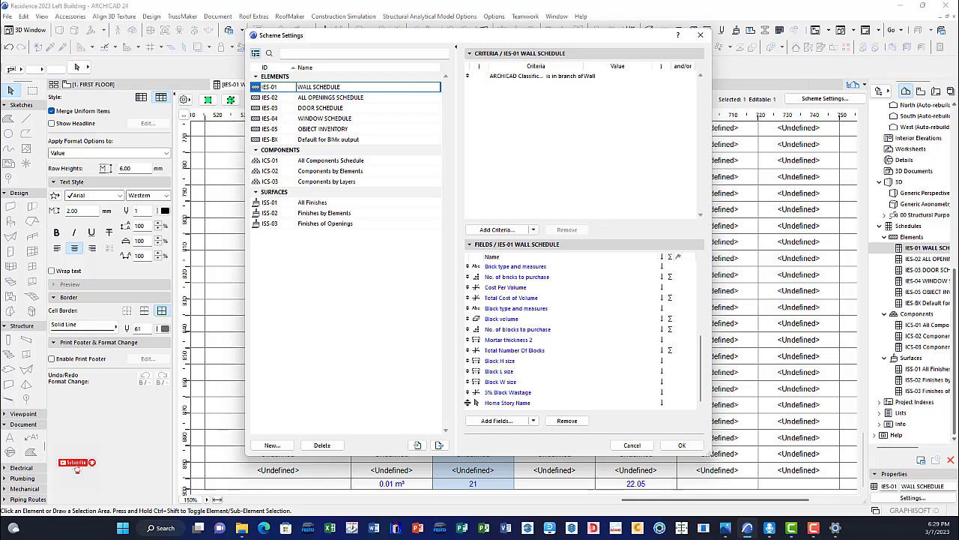
left_click(468, 403)
left_click_drag(468, 402, 467, 253)
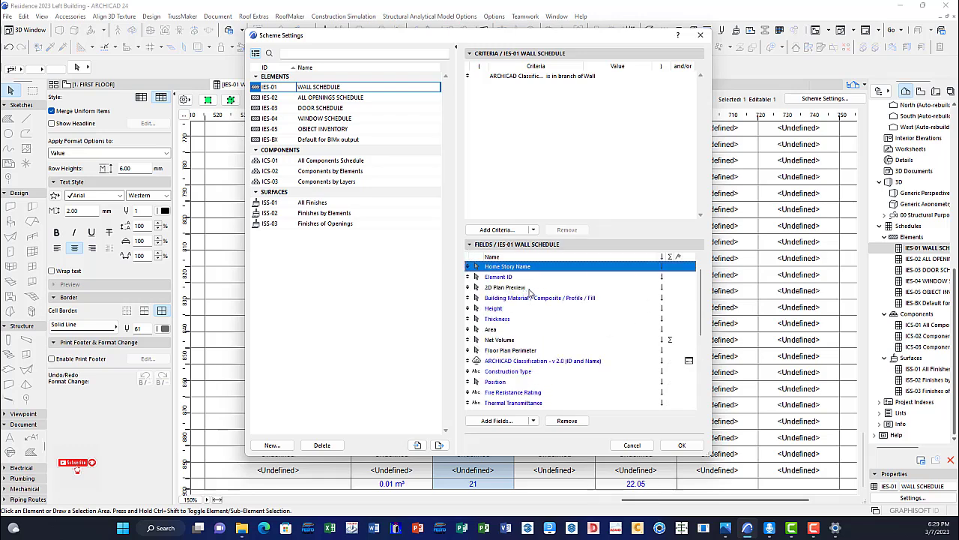
left_click(681, 446)
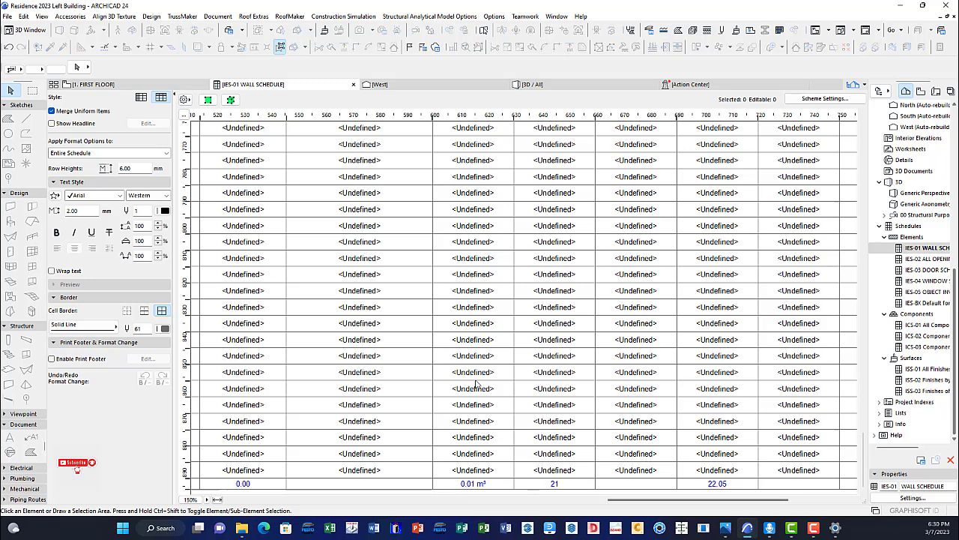
Look through the schedule from start to end to check the Home Story Name listed for each wall.
left_click_drag(629, 500, 255, 496)
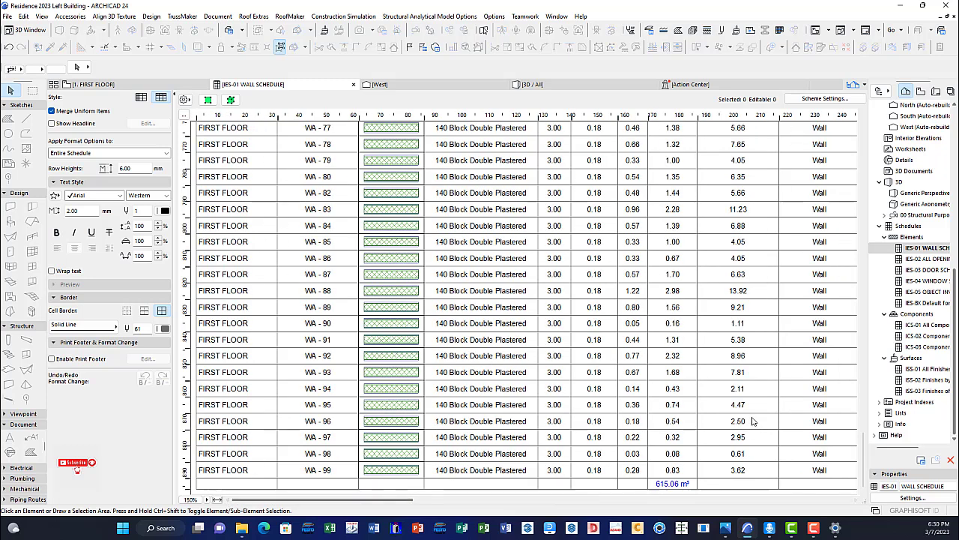
left_click_drag(863, 454, 864, 172)
left_click_drag(862, 209, 871, 340)
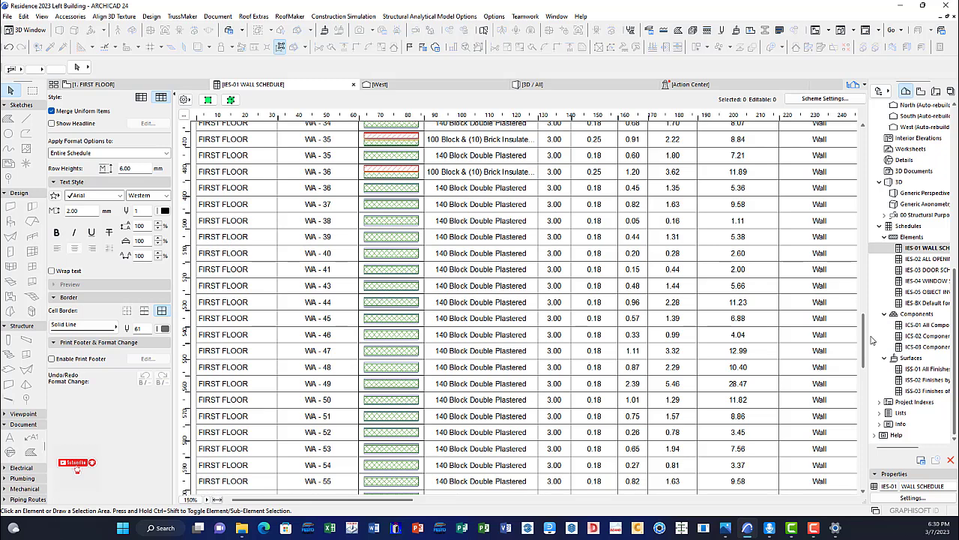
left_click(860, 446)
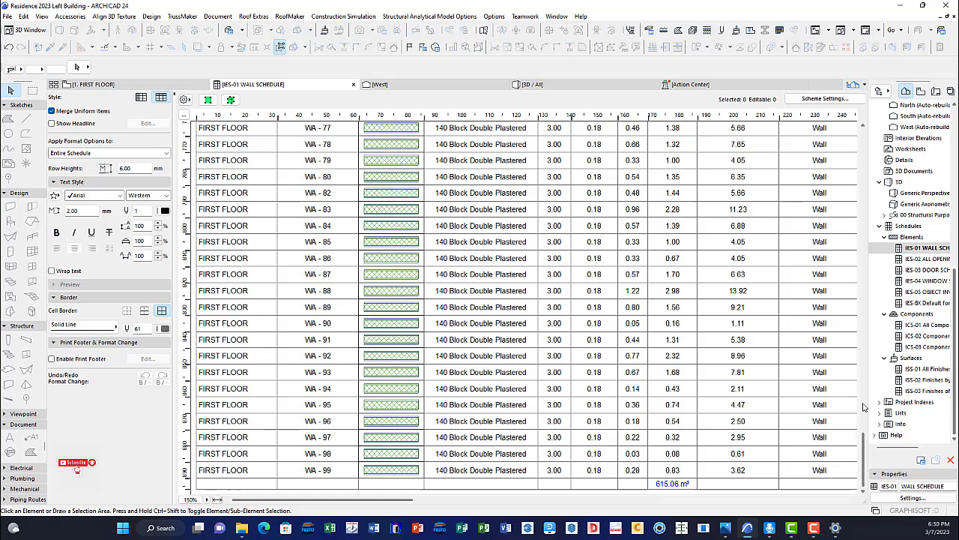
left_click(864, 149)
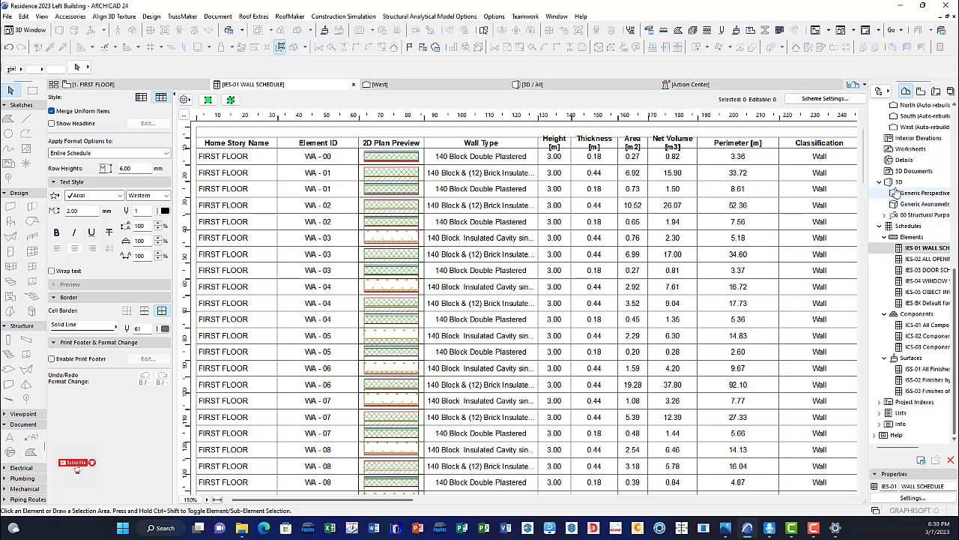
left_click(863, 228)
left_click_drag(864, 251, 862, 141)
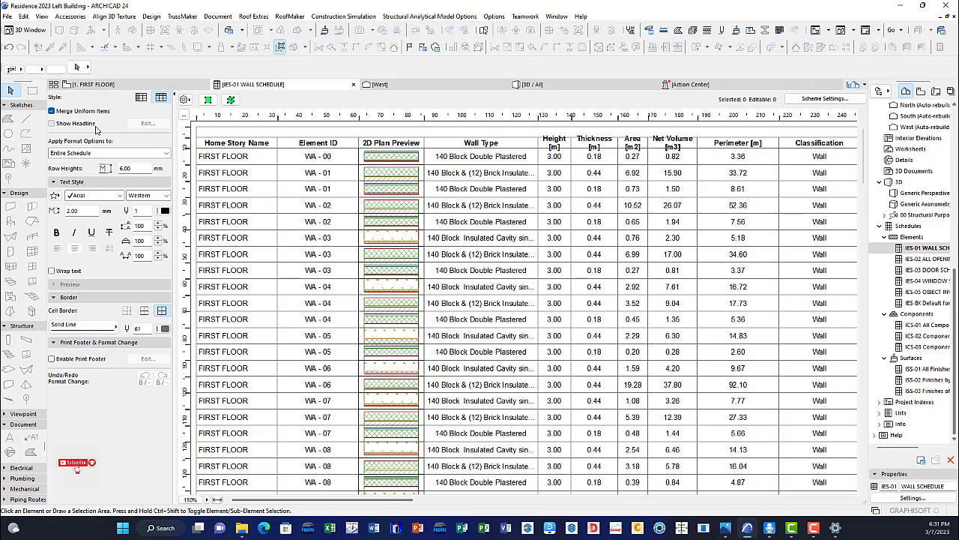
Show the headline in the wall schedule and set the FIRST FLOOR headline's text to black pen 1.
left_click(52, 124)
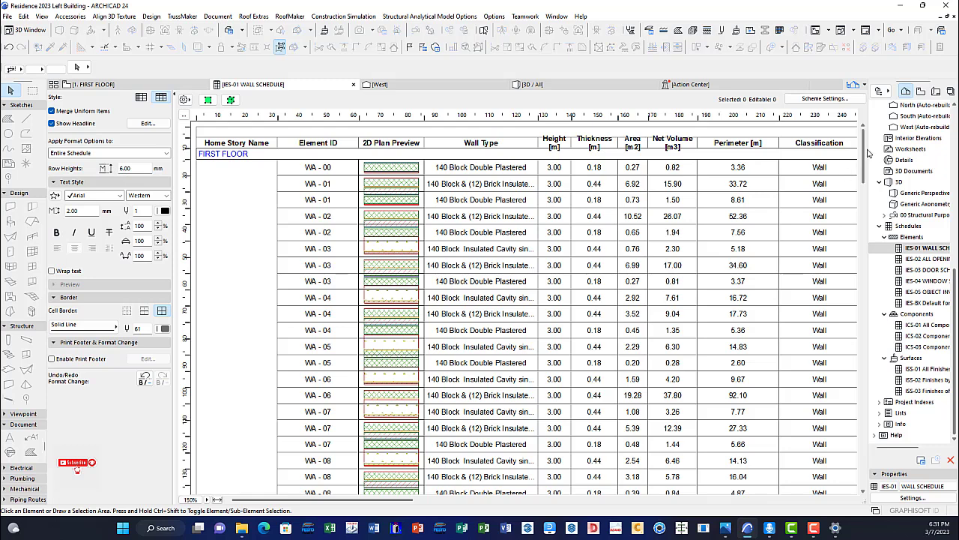
left_click_drag(871, 397, 860, 129)
left_click(238, 156)
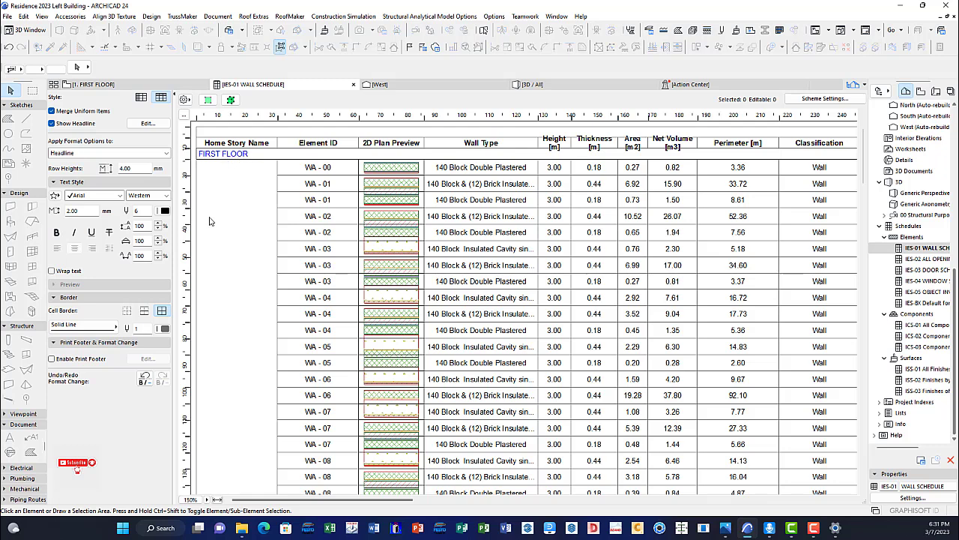
left_click(165, 210)
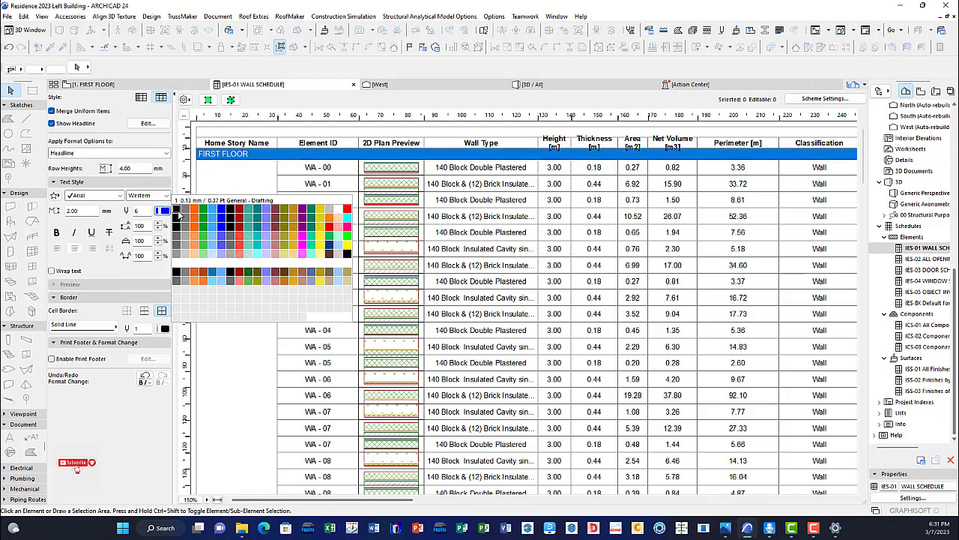
left_click(177, 209)
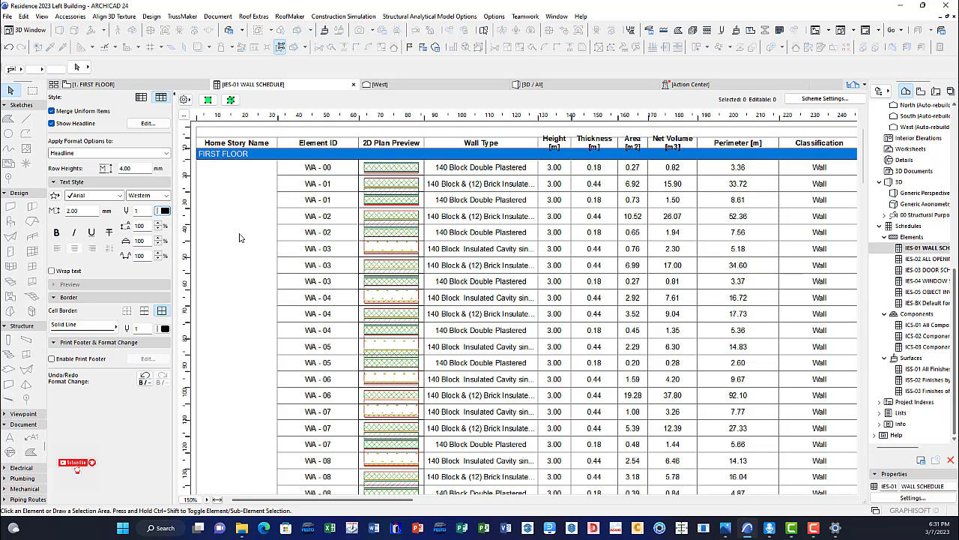
left_click(239, 235)
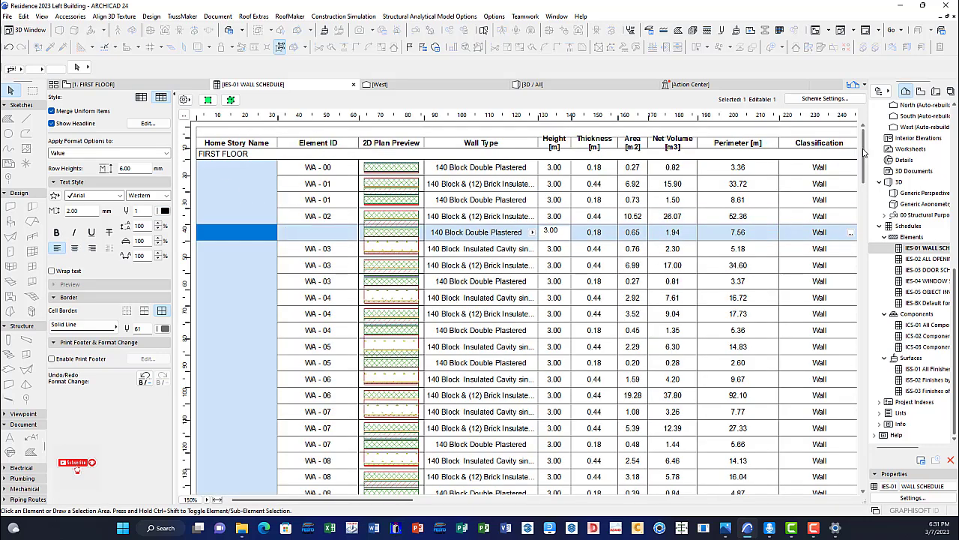
left_click(864, 207)
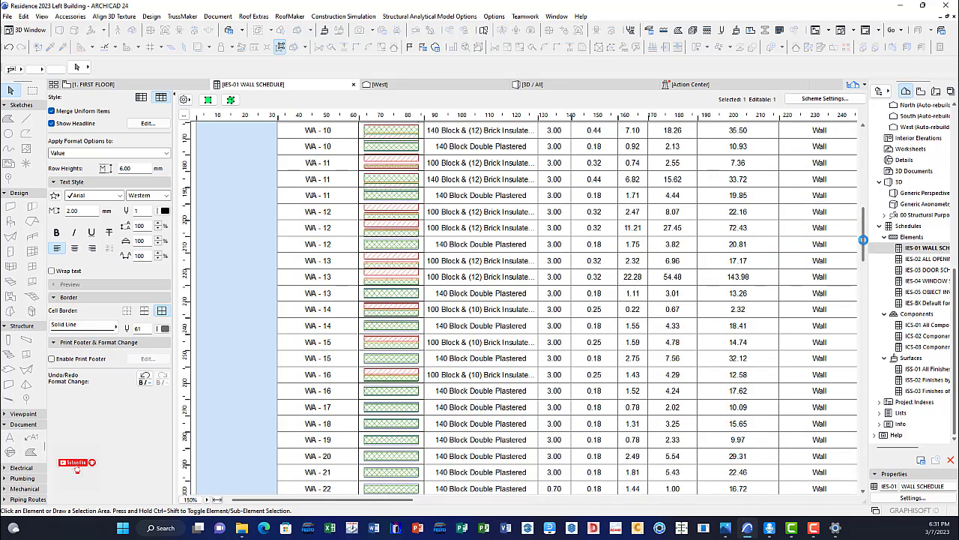
left_click_drag(863, 283, 868, 158)
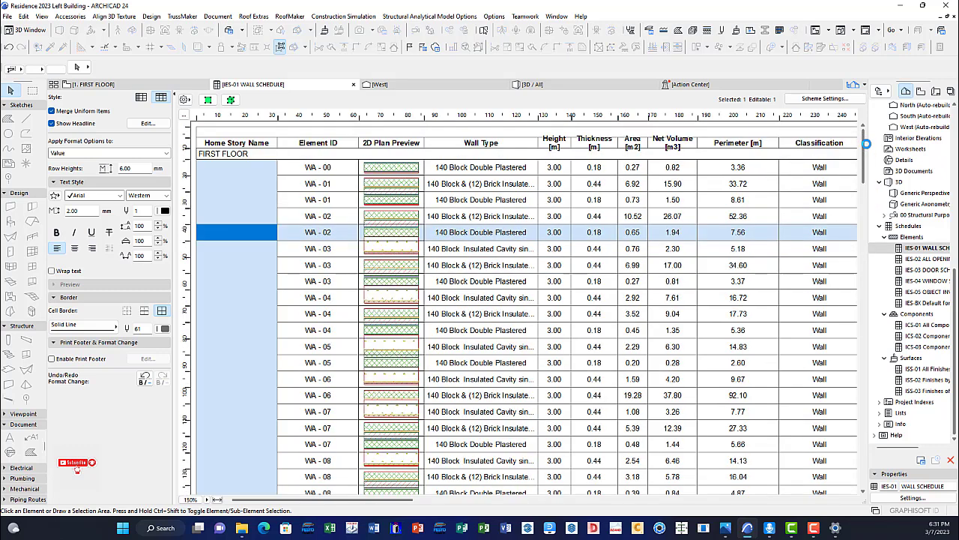
Increase the heights of the column header row and the FIRST FLOOR headline row in the wall schedule.
scroll(255, 172, "down", 3)
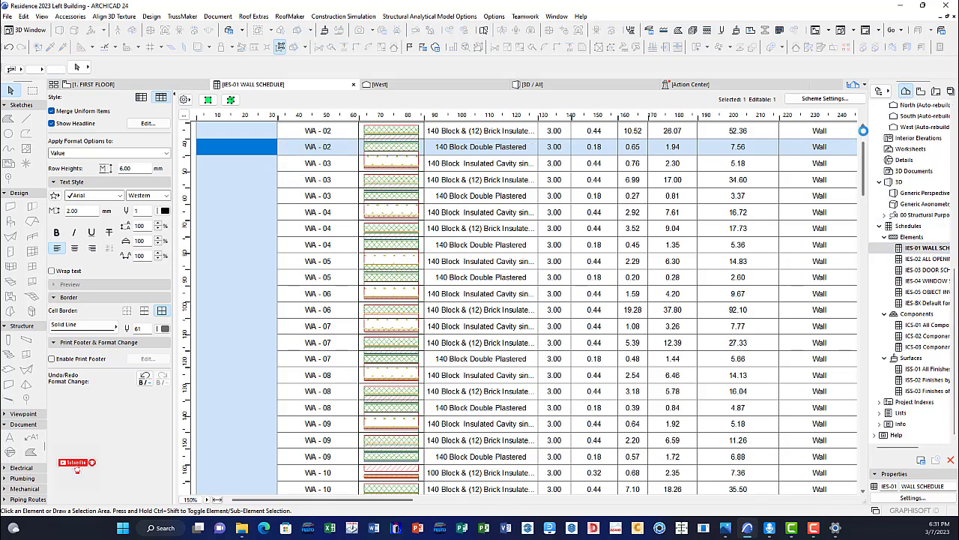
scroll(864, 133, "up", 3)
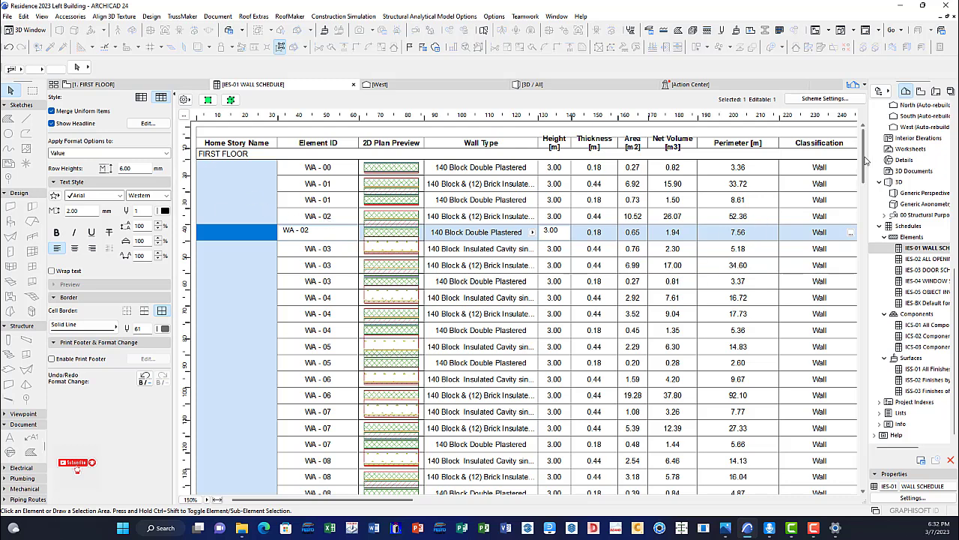
left_click_drag(862, 261, 859, 126)
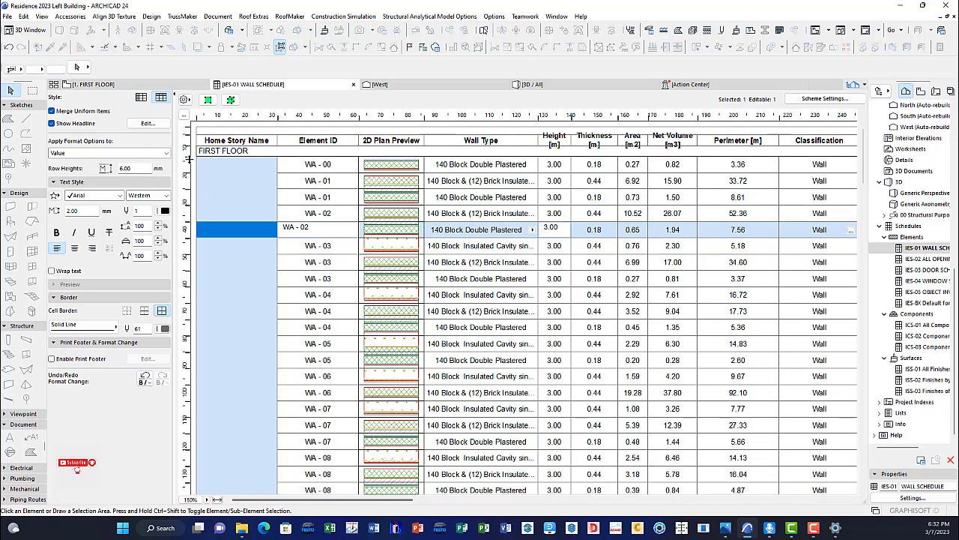
left_click_drag(185, 142, 185, 141)
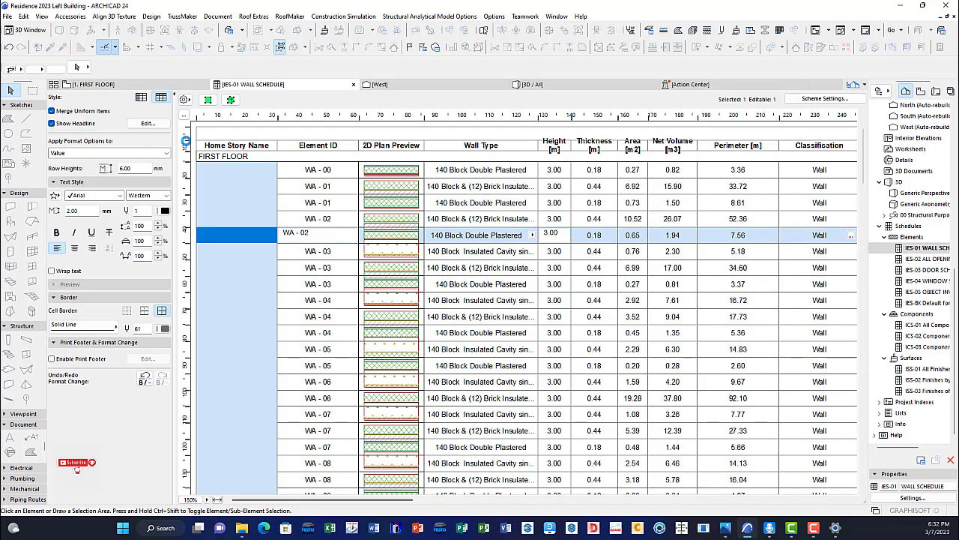
left_click_drag(187, 162, 190, 171)
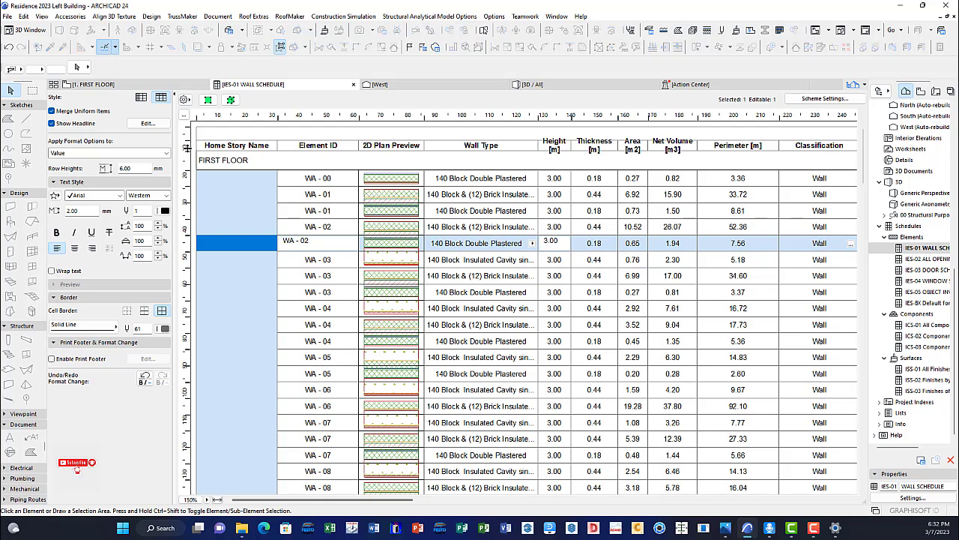
left_click_drag(187, 151, 187, 159)
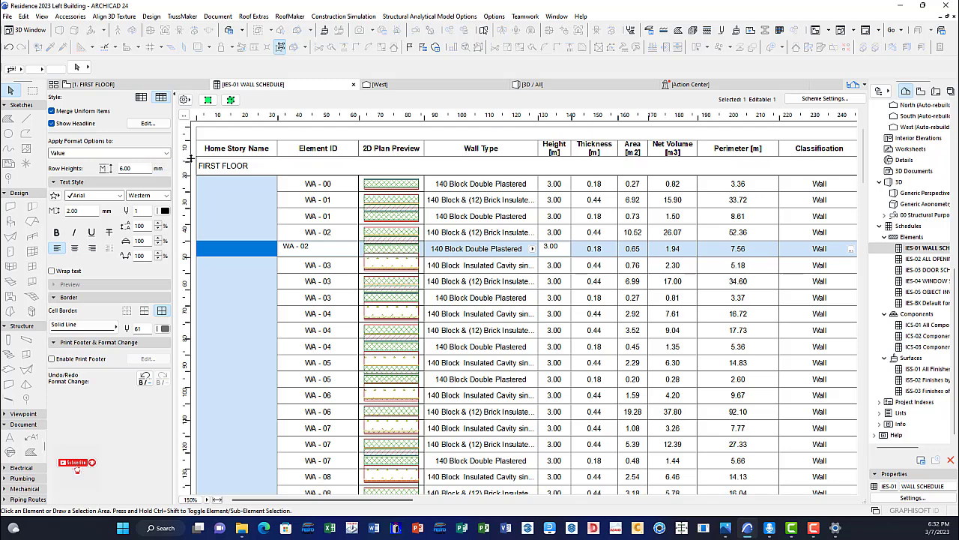
left_click_drag(190, 158, 190, 163)
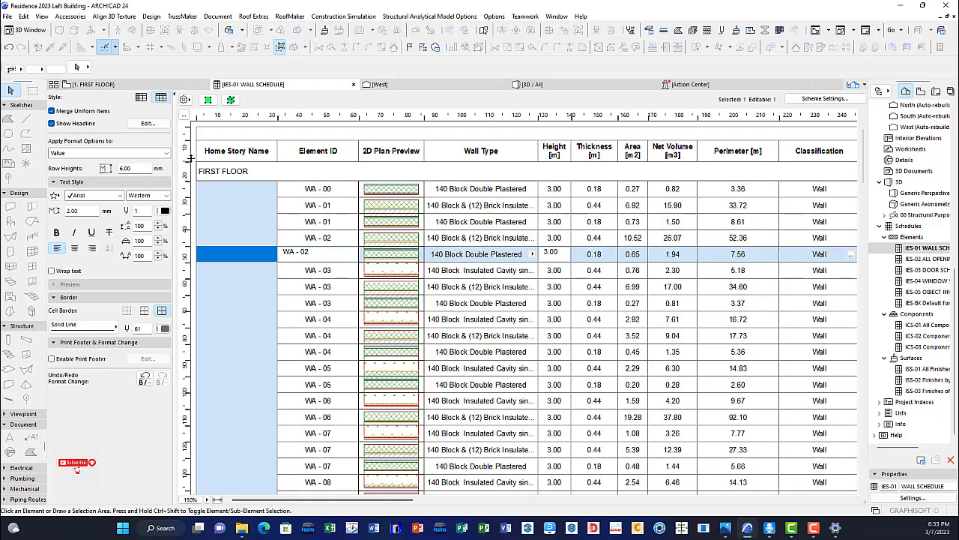
Make the FIRST FLOOR headline text bold.
left_click(215, 256)
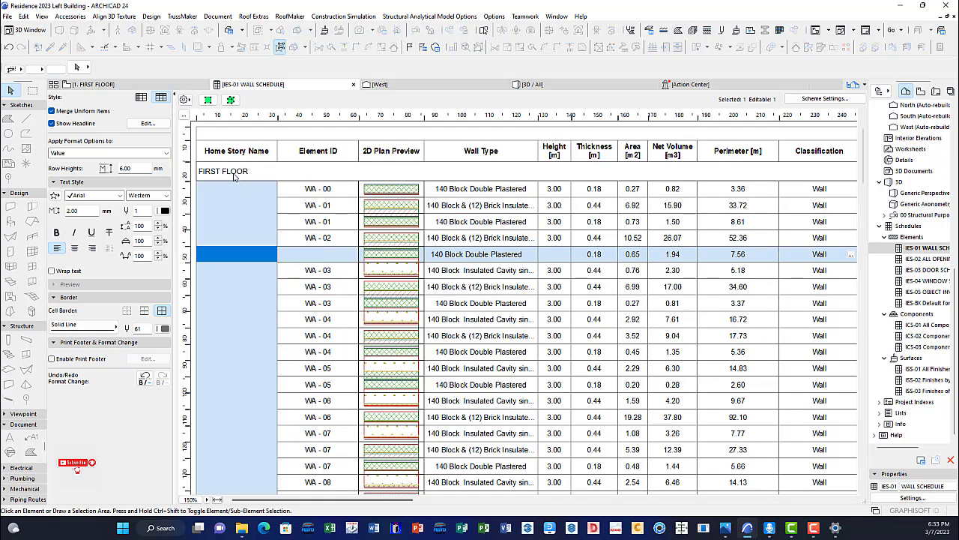
key("ctrl+b")
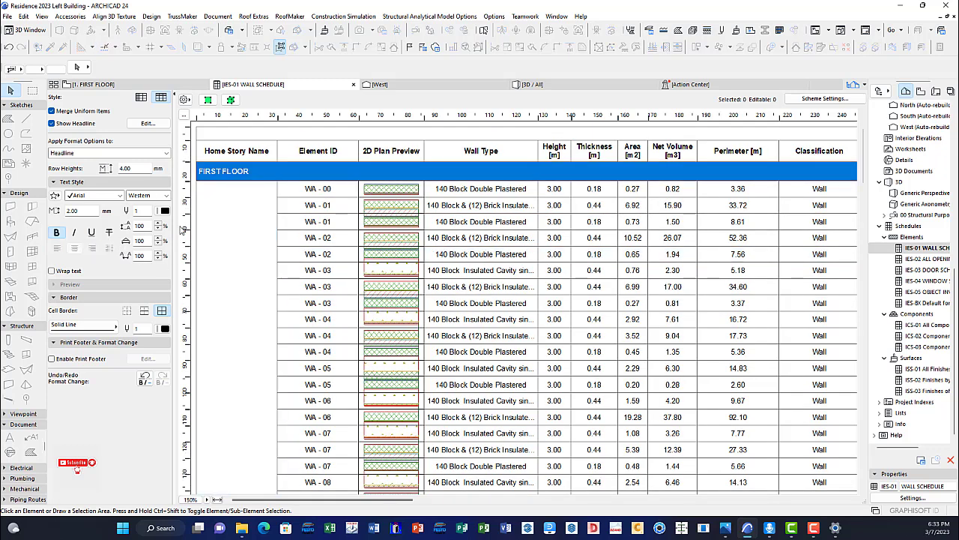
left_click(233, 272)
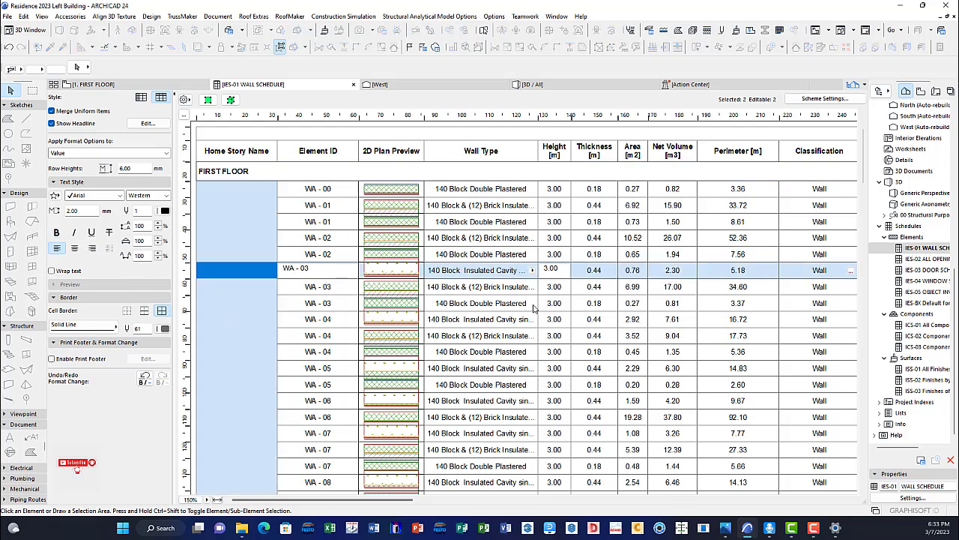
Format the Net Volume grand total at the end of the schedule in bold with green pen 4.
left_click_drag(861, 172, 856, 477)
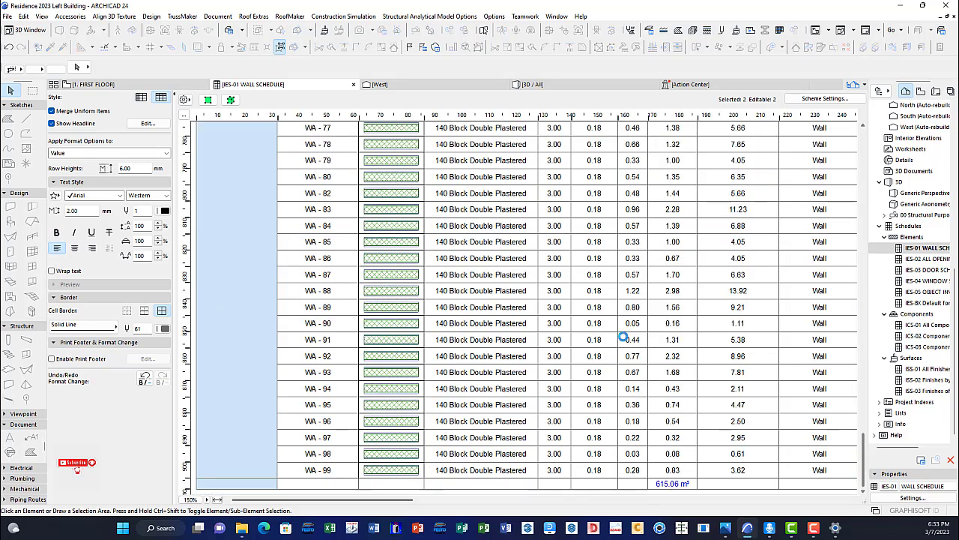
left_click(672, 483)
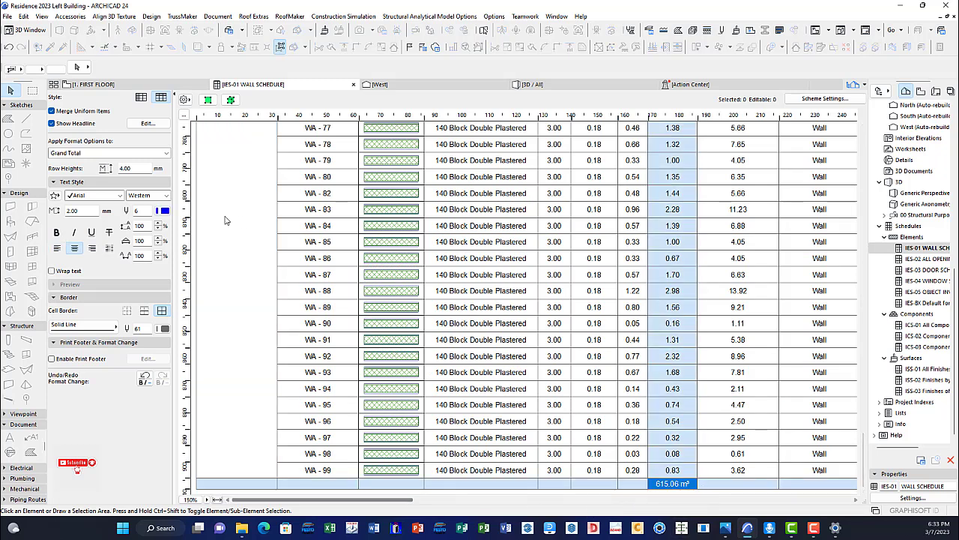
left_click(163, 211)
left_click(206, 211)
left_click(238, 340)
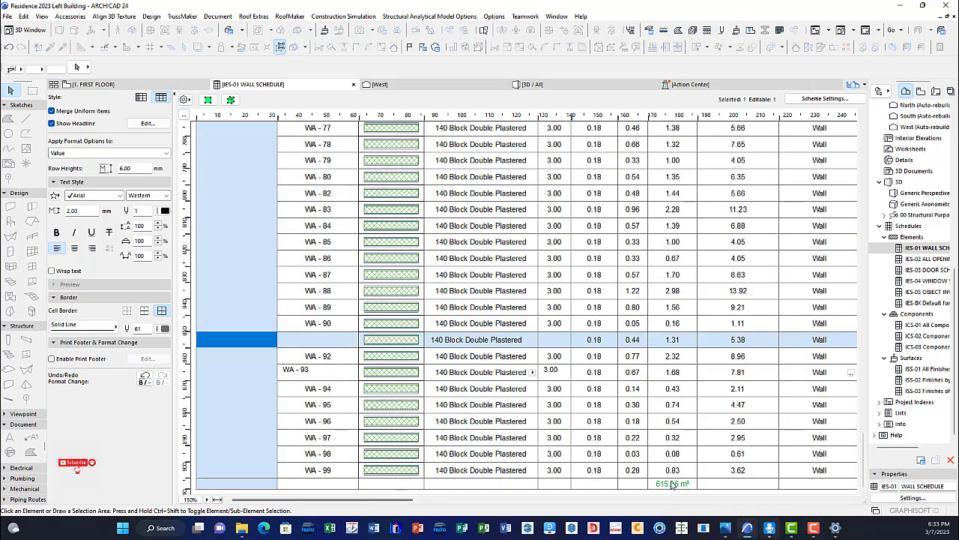
left_click(659, 483)
left_click(56, 232)
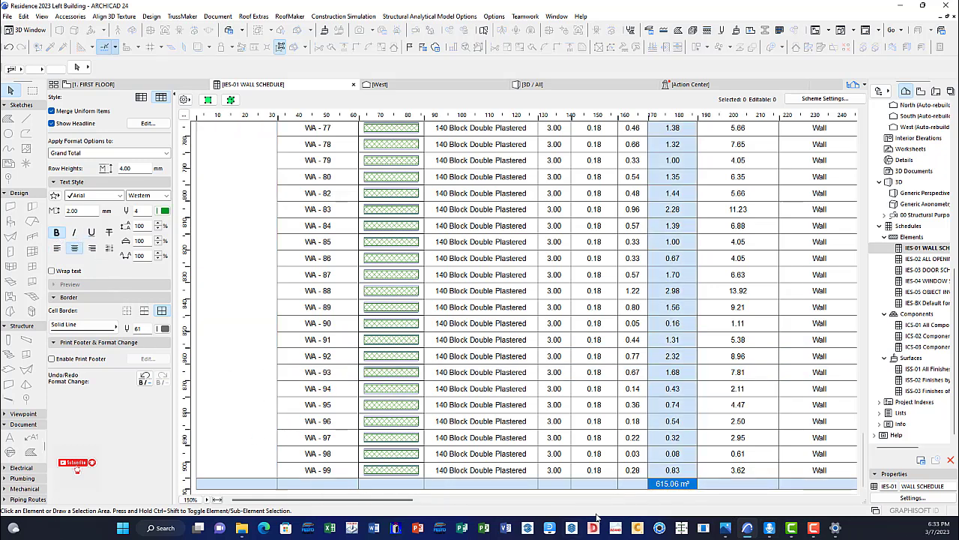
left_click(253, 421)
Turn on the item count for the Element ID field in the IES-01 WALL SCHEDULE scheme and apply the settings.
left_click_drag(502, 511, 825, 515)
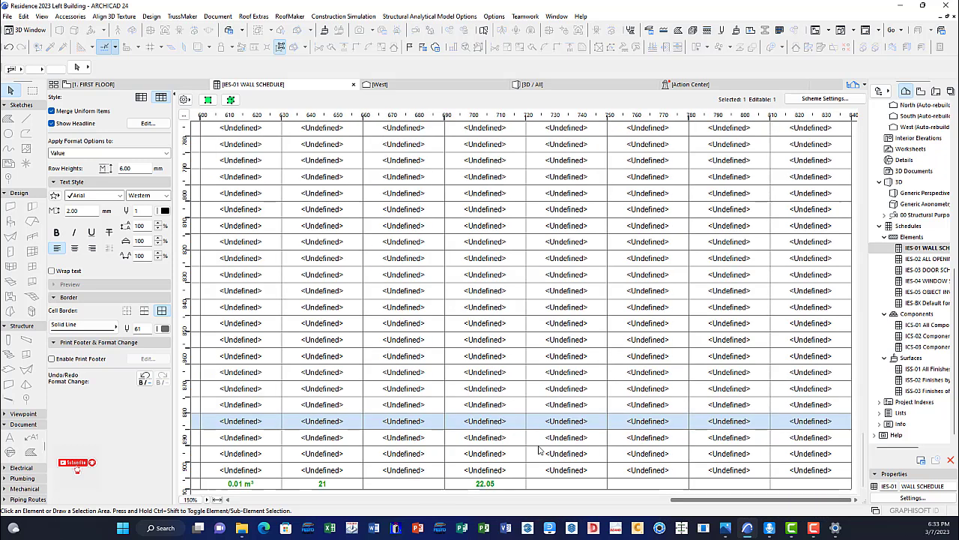
left_click_drag(733, 500, 263, 494)
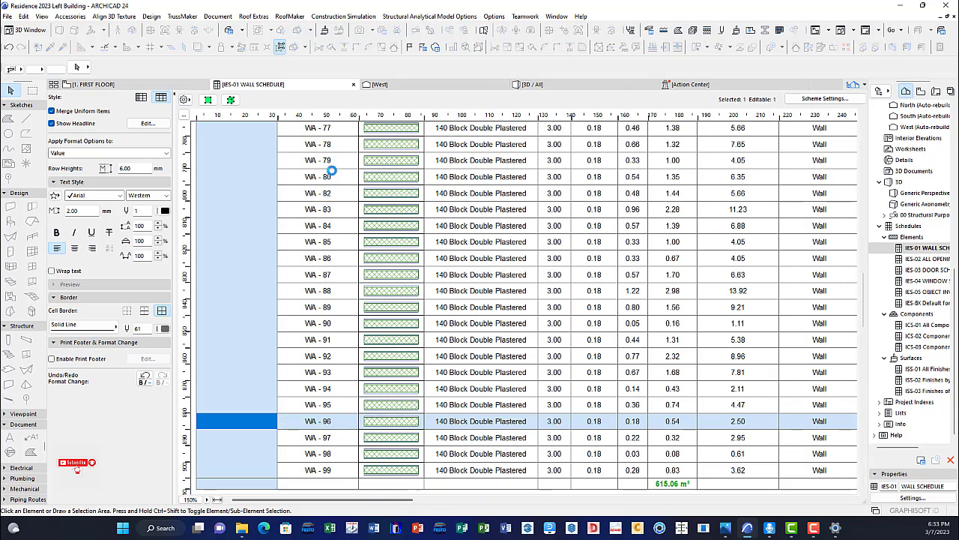
scroll(335, 178, "up", 10)
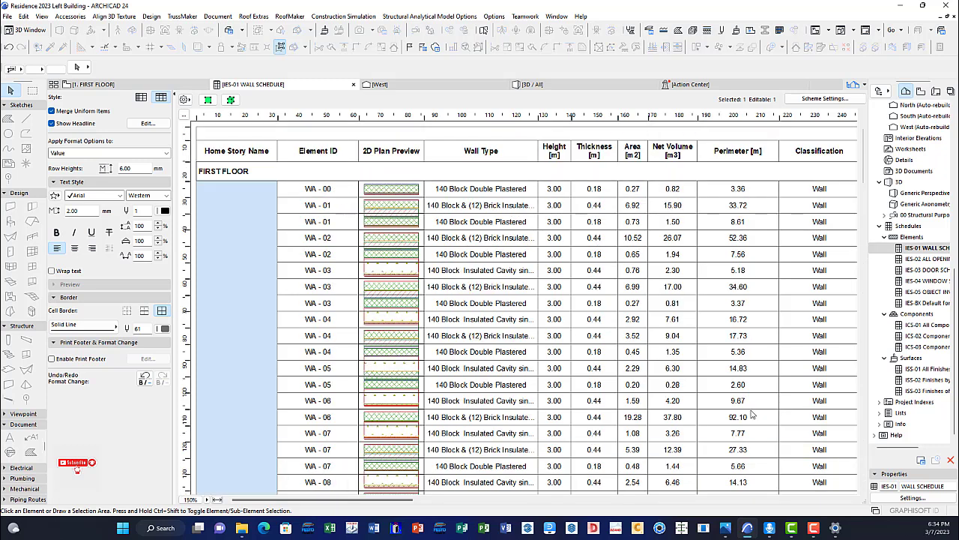
left_click_drag(863, 168, 863, 491)
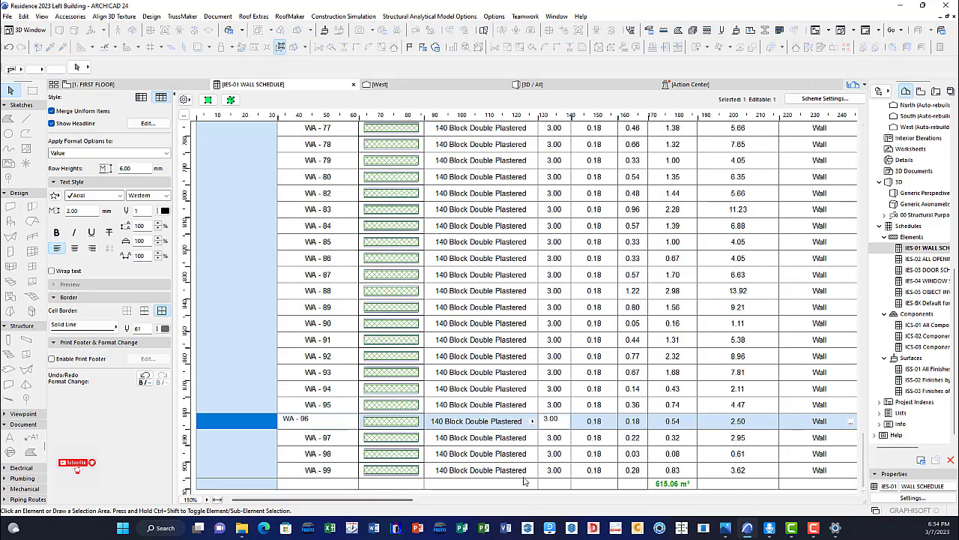
left_click_drag(866, 463, 865, 132)
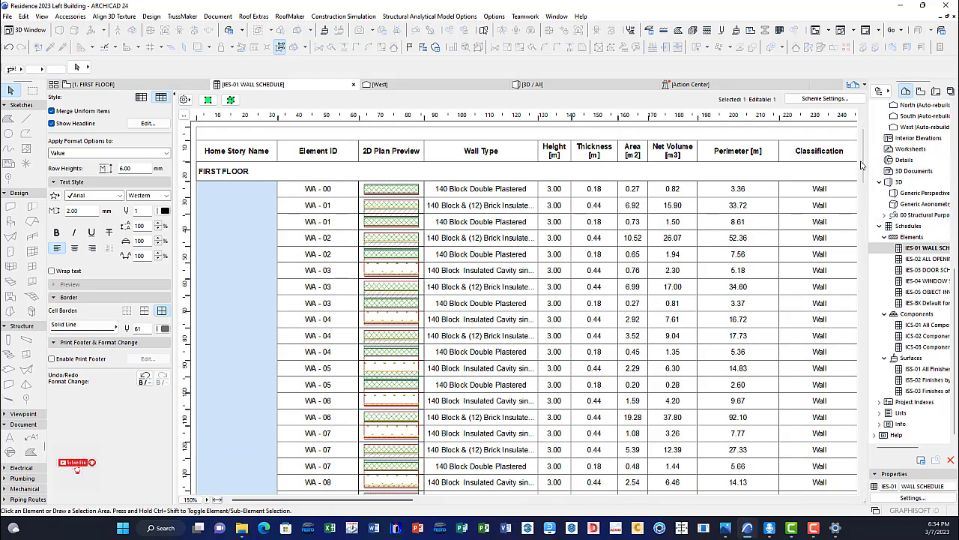
scroll(850, 403, "down", 15)
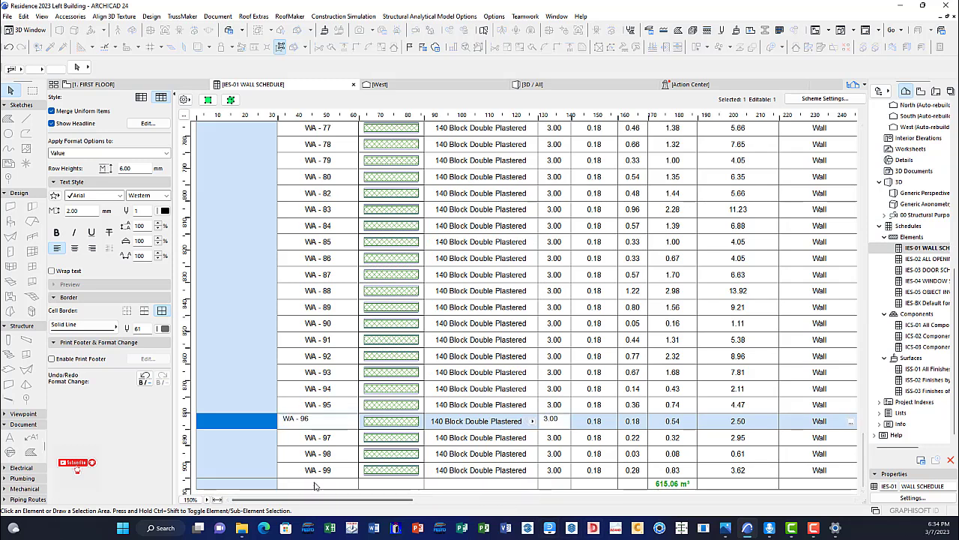
left_click(825, 99)
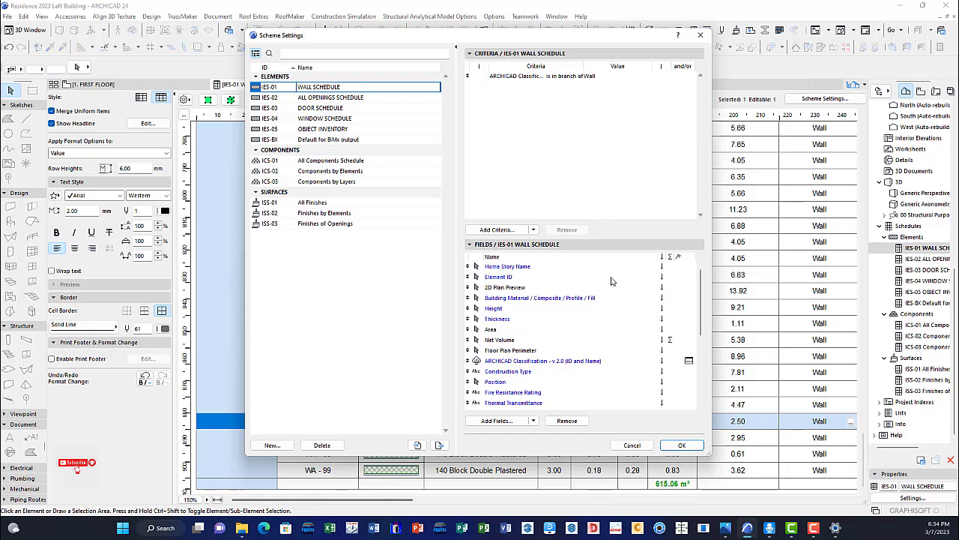
left_click(671, 279)
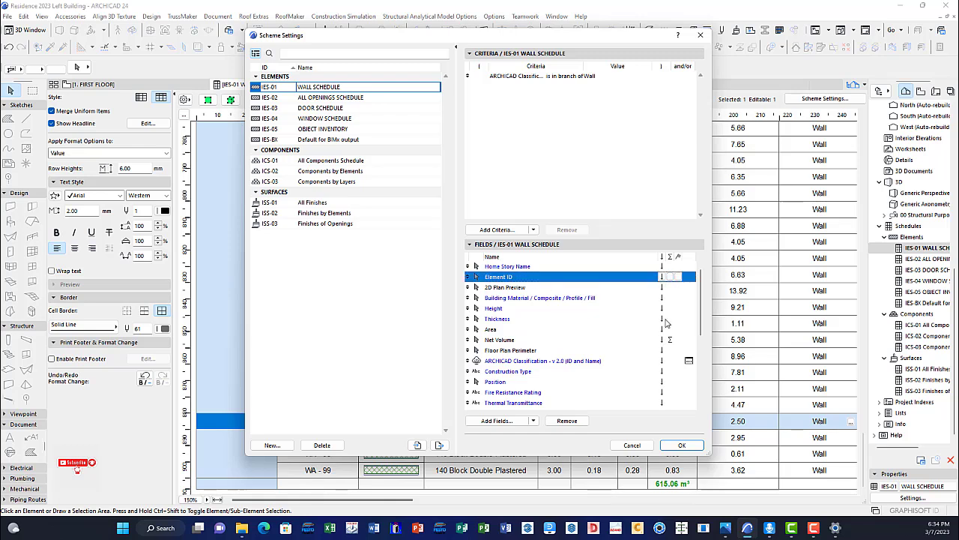
left_click(670, 276)
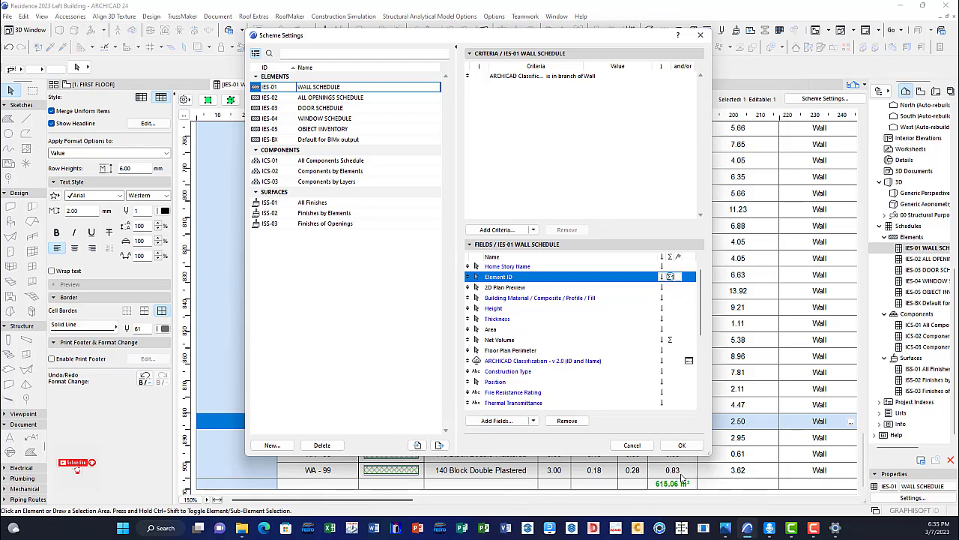
left_click(682, 446)
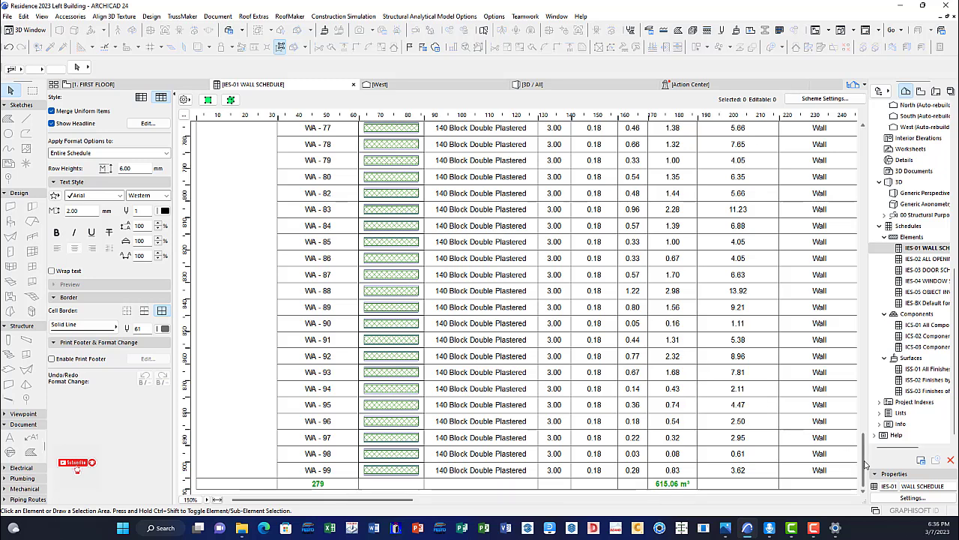
Turn on the flag for the Home Story Name field in the wall schedule scheme and apply the settings.
left_click_drag(863, 330, 868, 135)
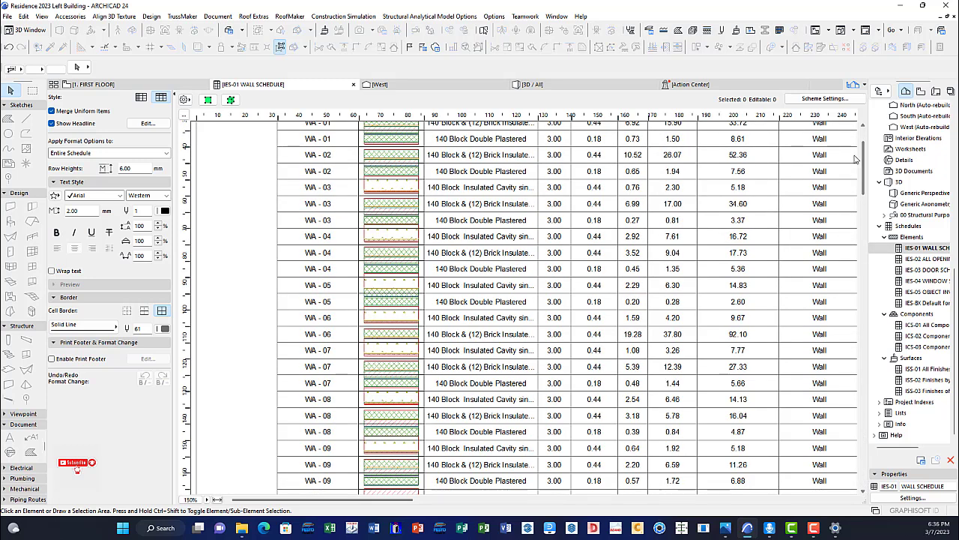
left_click_drag(867, 217, 867, 492)
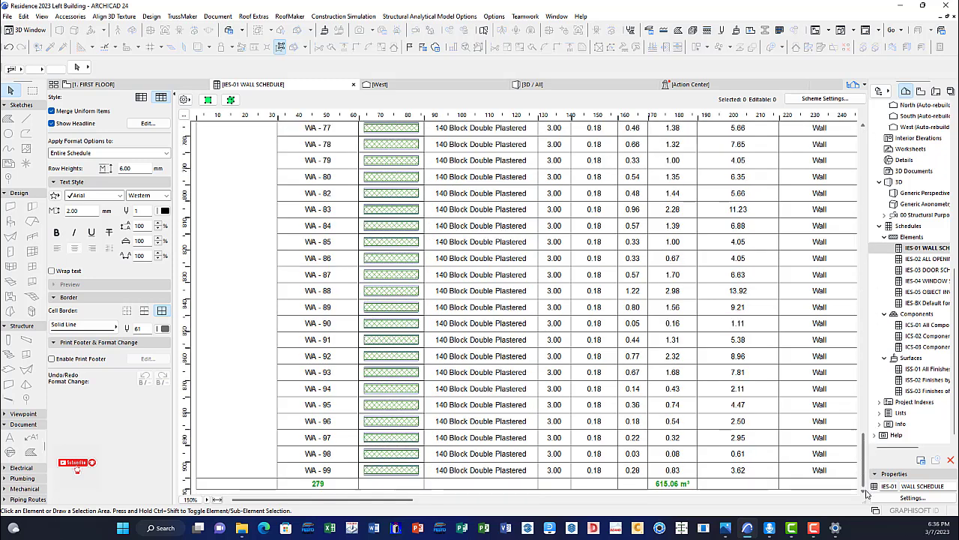
left_click_drag(868, 409, 862, 251)
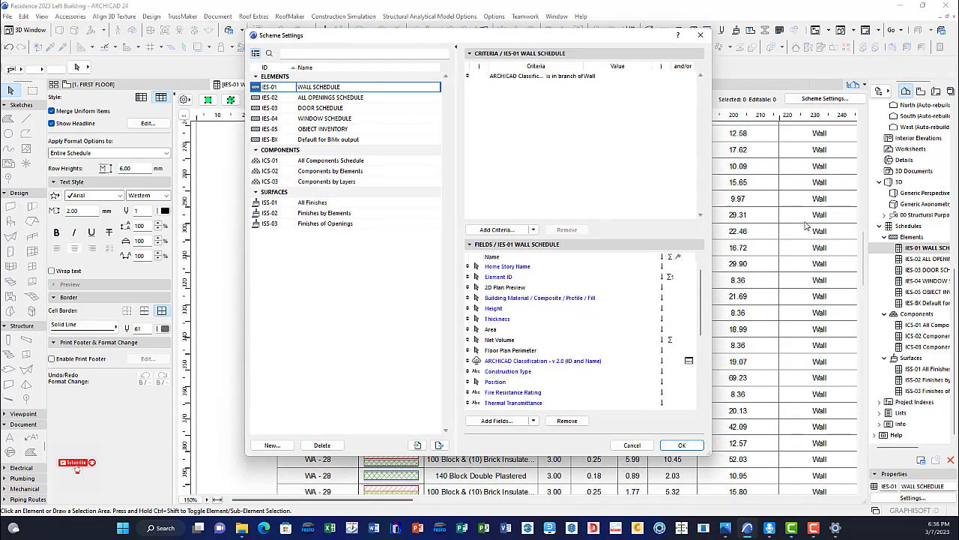
left_click(511, 268)
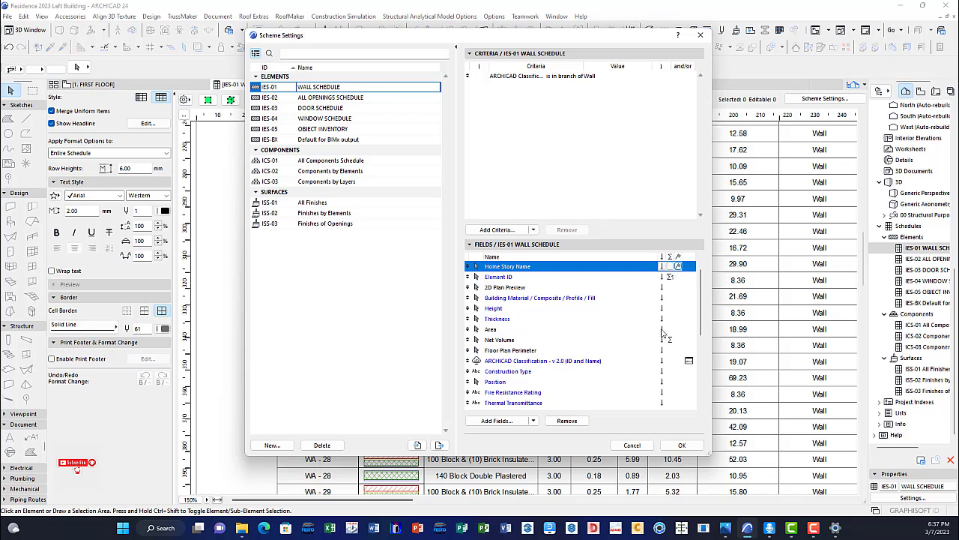
left_click(681, 445)
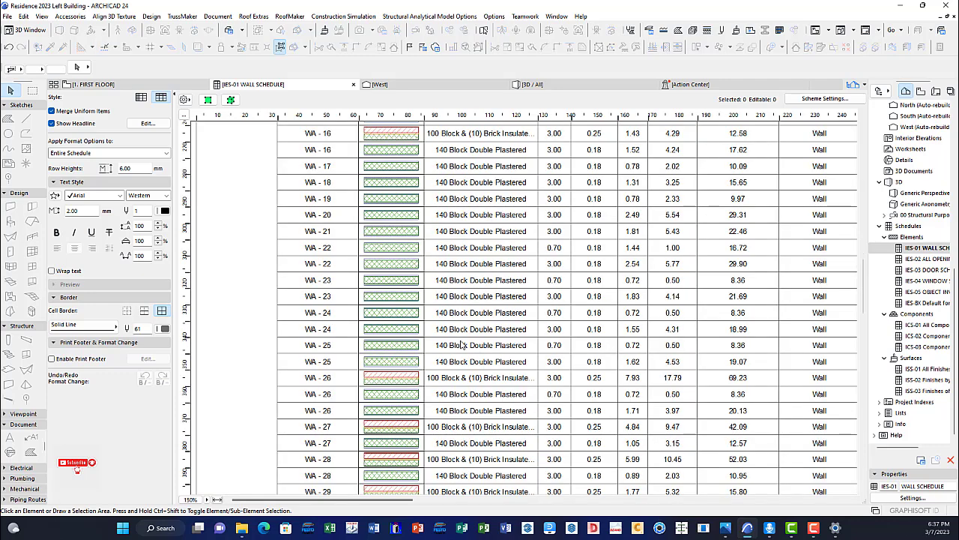
Look through the whole wall schedule, from first to last row and across all columns, to review the headline and totals.
scroll(462, 345, "down", 15)
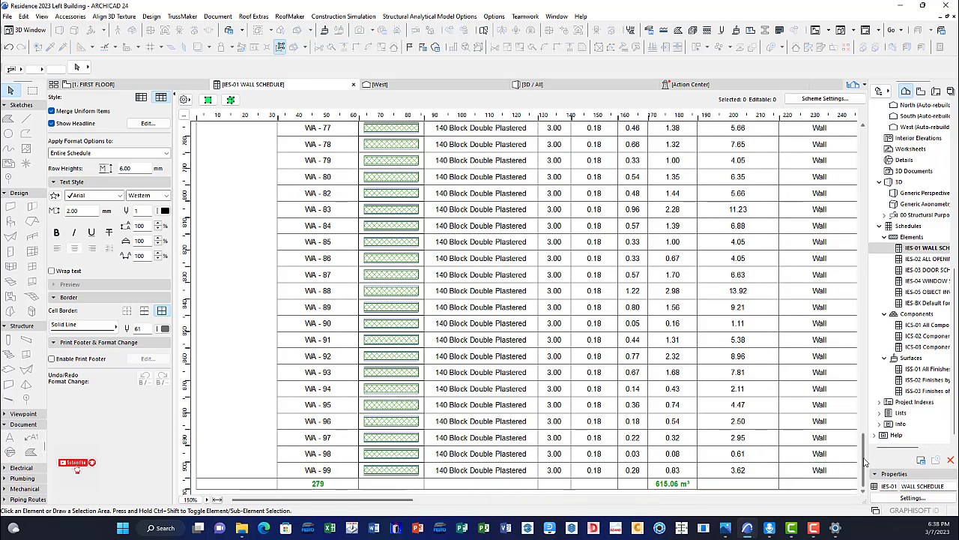
scroll(866, 459, "up", 1)
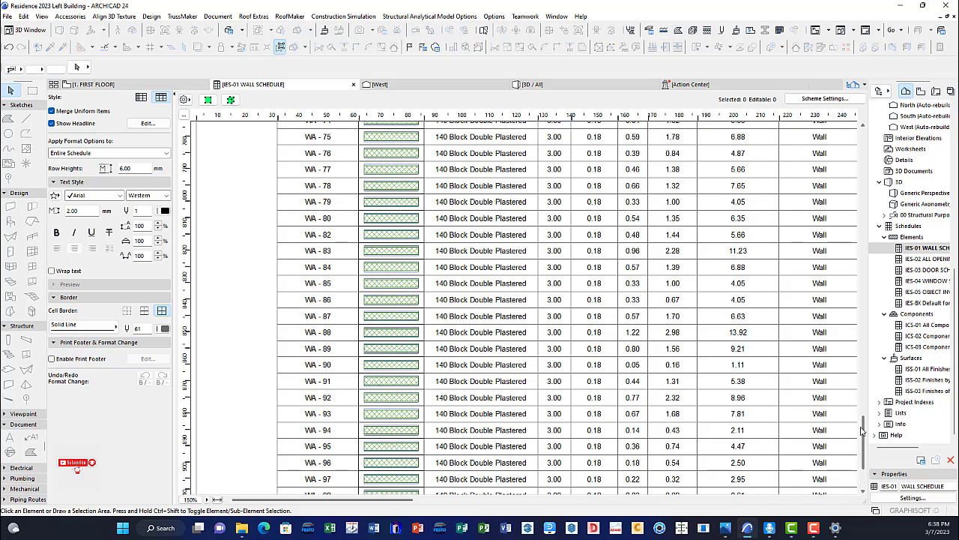
left_click_drag(862, 397, 863, 141)
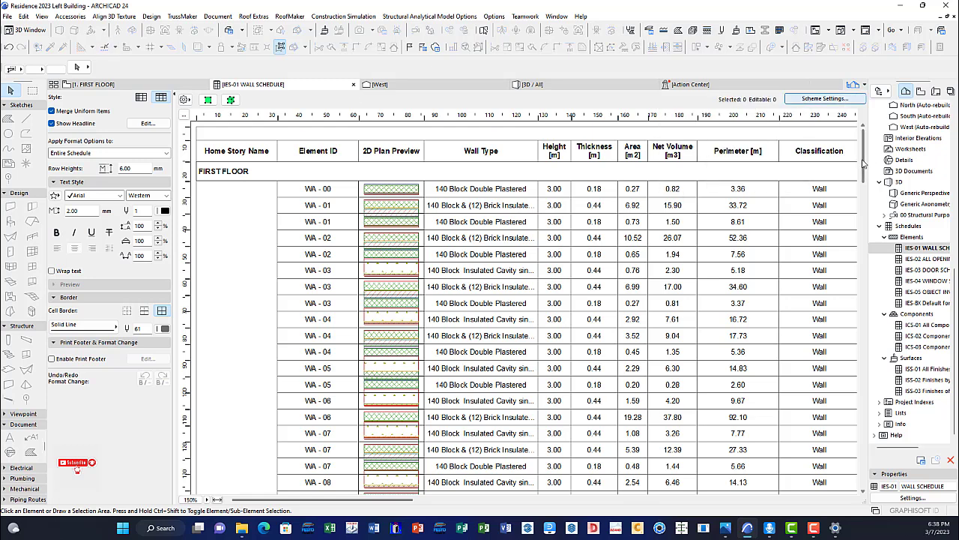
left_click_drag(862, 272, 868, 501)
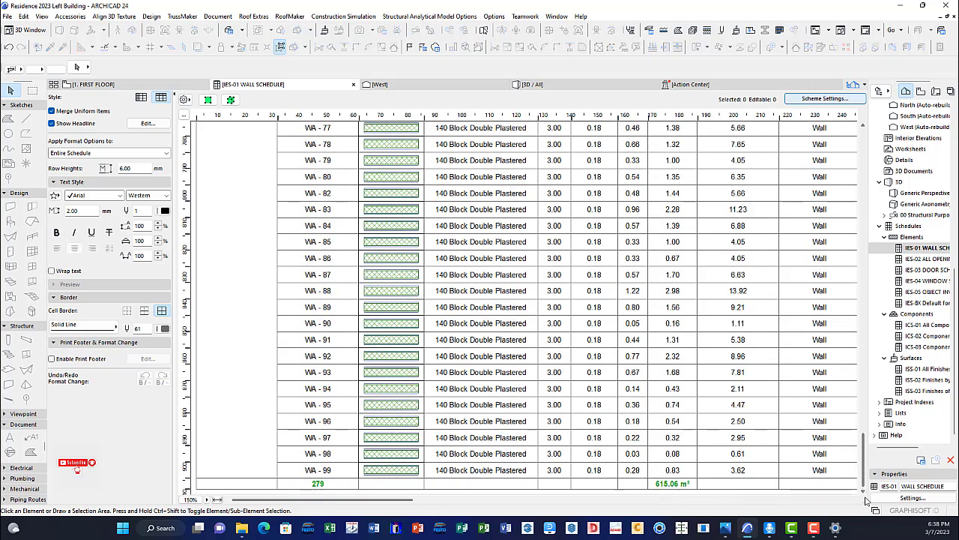
left_click_drag(279, 500, 768, 523)
left_click_drag(681, 501, 225, 501)
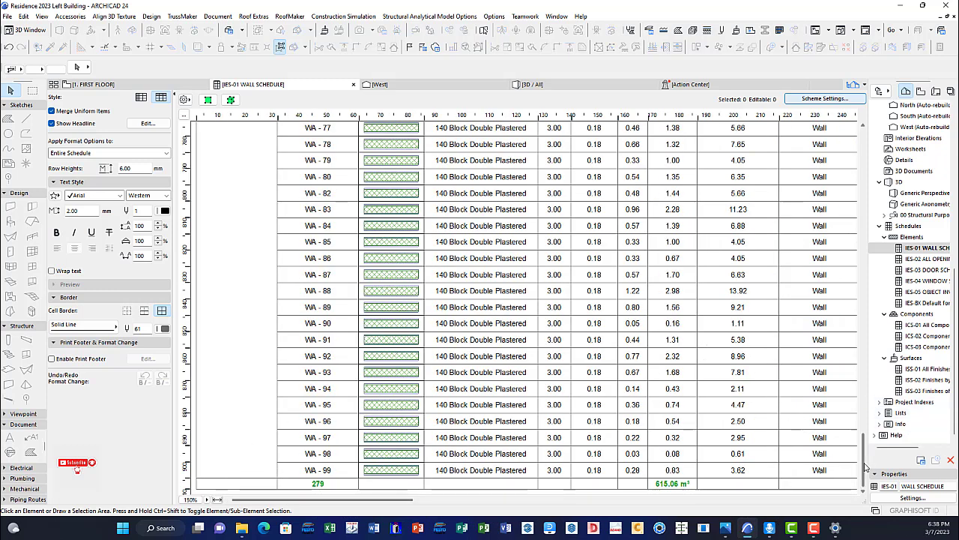
left_click_drag(862, 374, 866, 138)
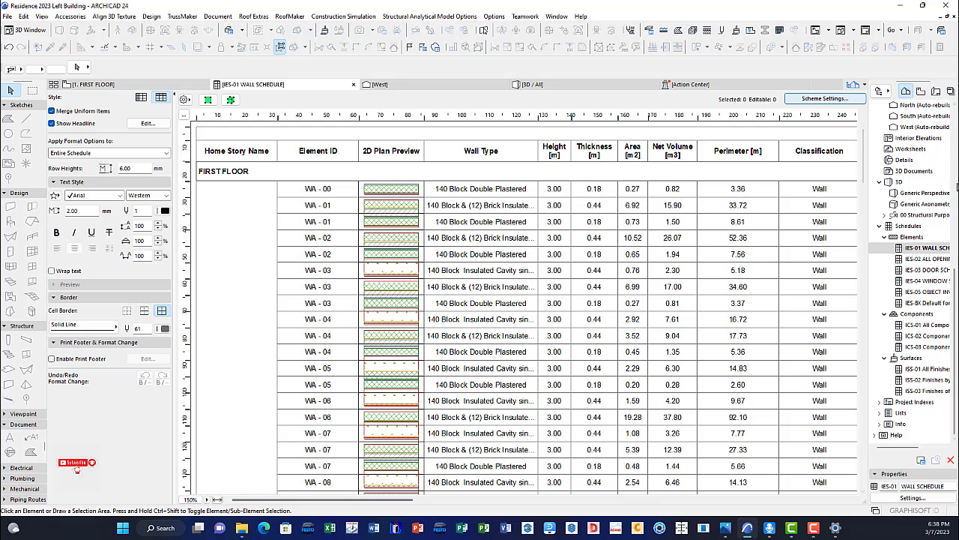
Check the totals row at the end of the wall schedule across all columns, including the block quantity columns.
left_click_drag(865, 168, 867, 350)
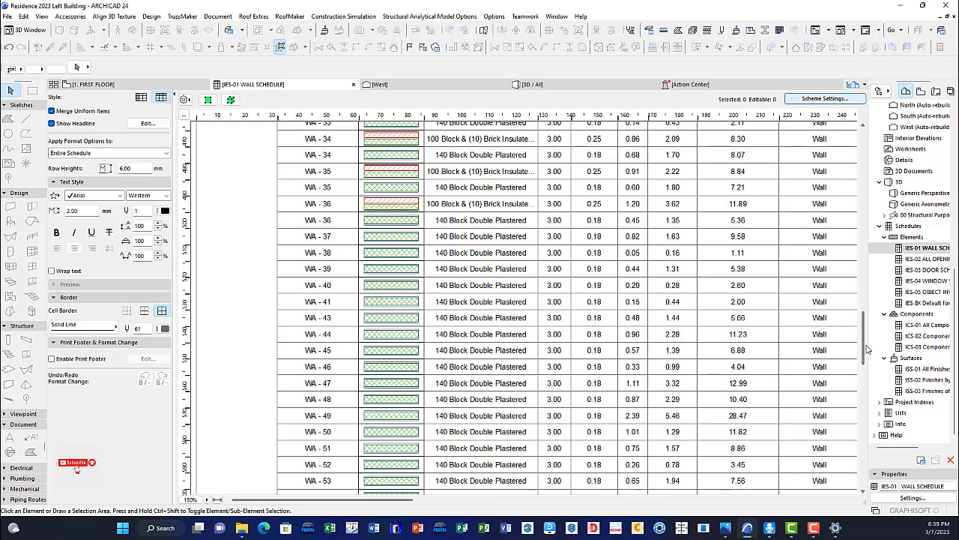
left_click_drag(866, 350, 864, 498)
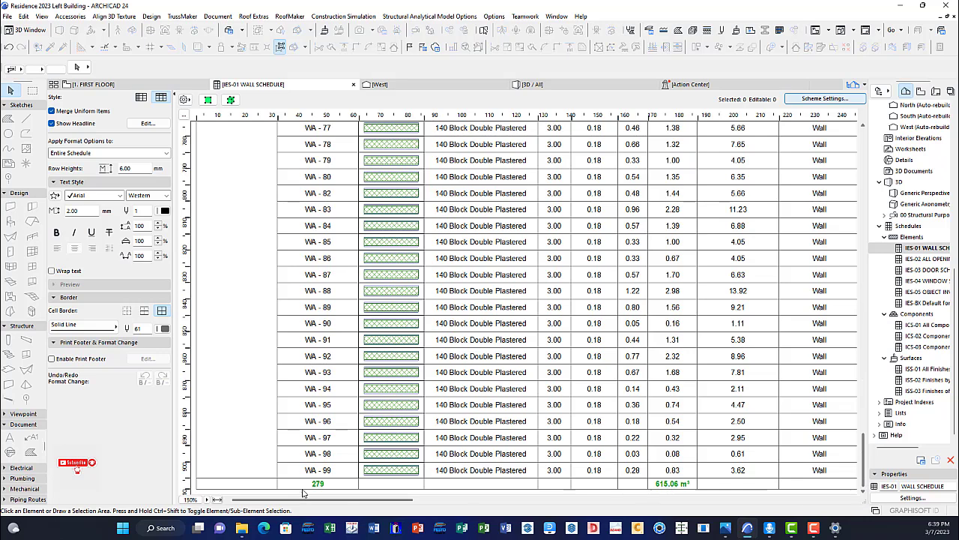
left_click_drag(316, 503, 763, 501)
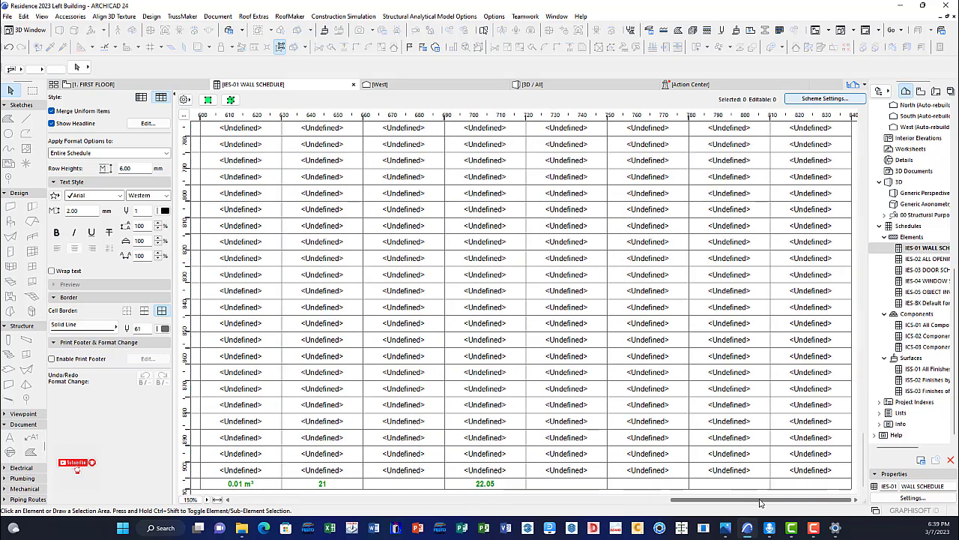
left_click_drag(704, 506, 283, 488)
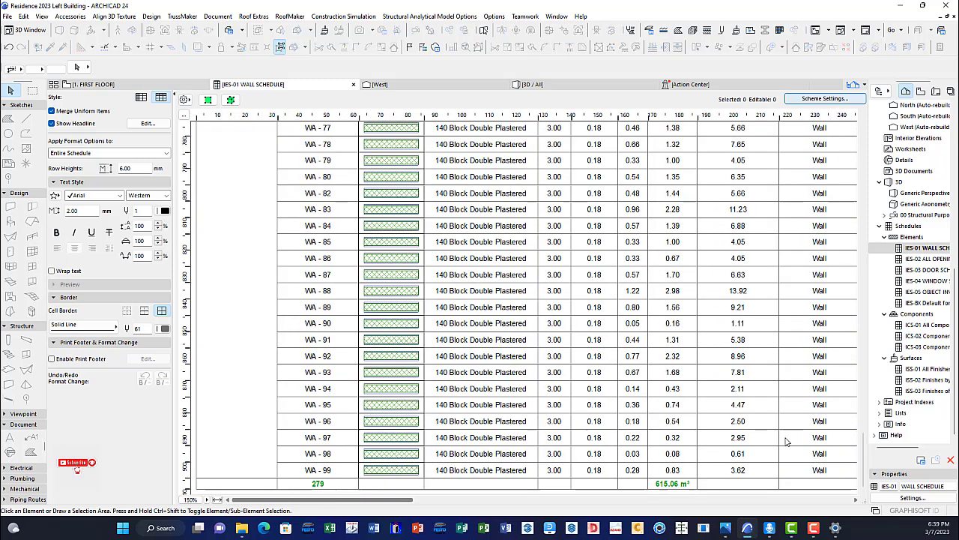
left_click_drag(864, 466, 864, 129)
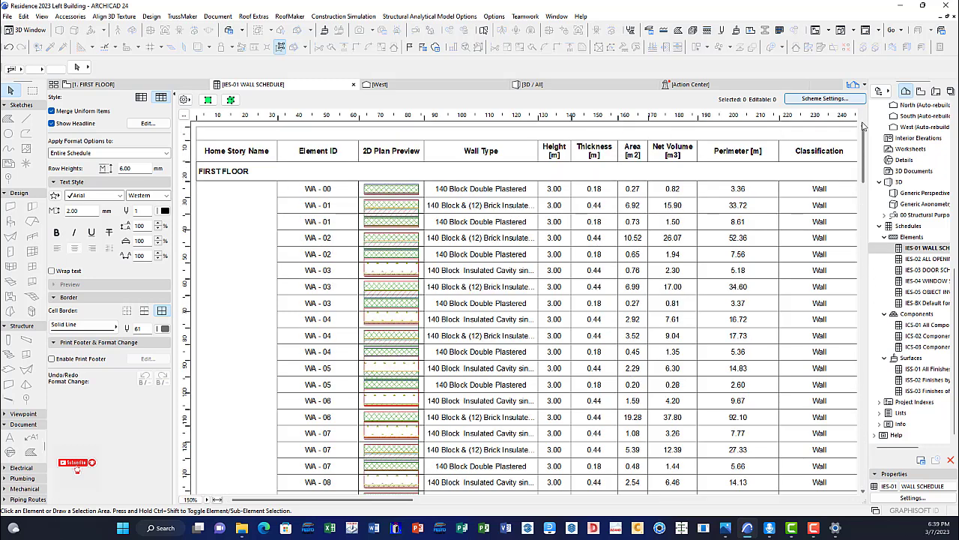
Examine the individual wall rows down the schedule and the block quantity columns that belong to them.
left_click_drag(867, 185, 868, 318)
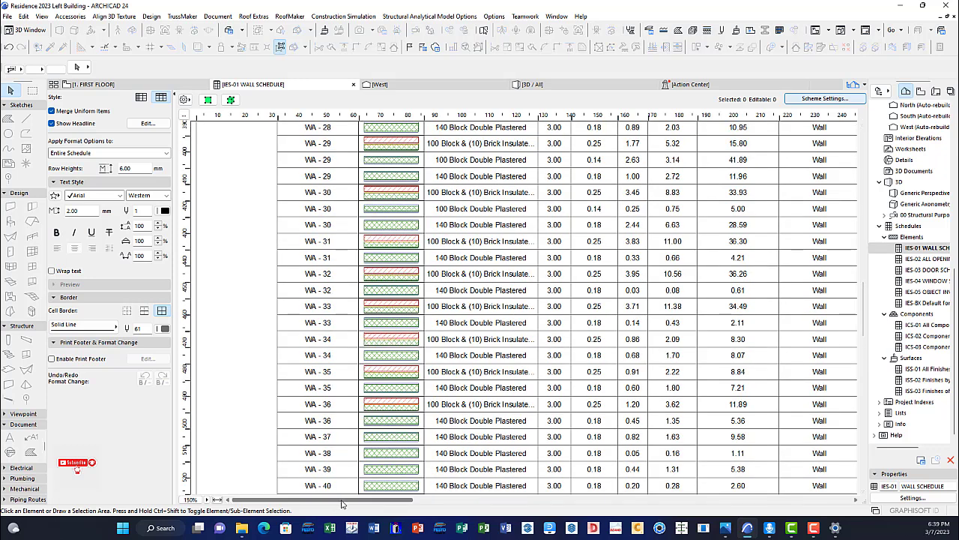
mouse_move(374, 501)
left_mouse_down()
mouse_move(830, 500)
mouse_move(390, 500)
left_mouse_up()
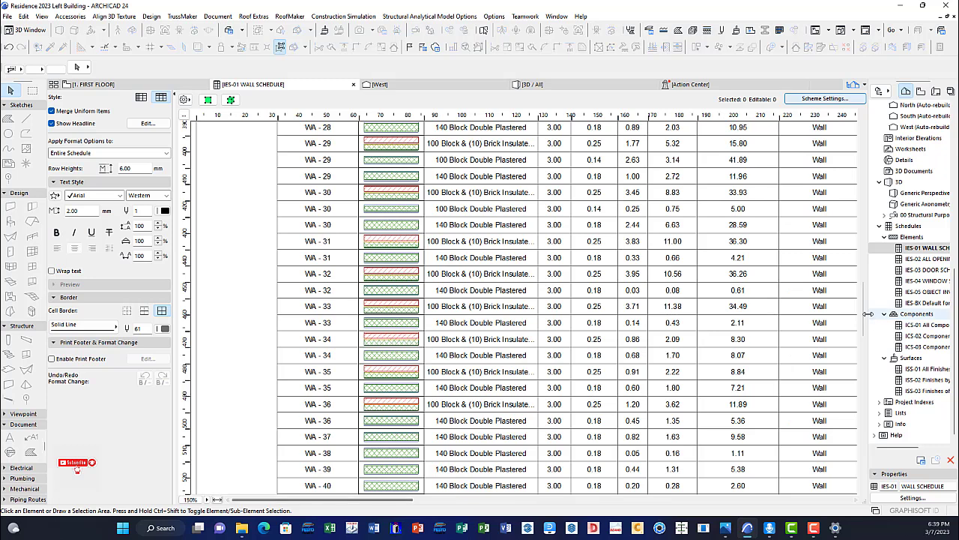
left_click_drag(863, 315, 867, 159)
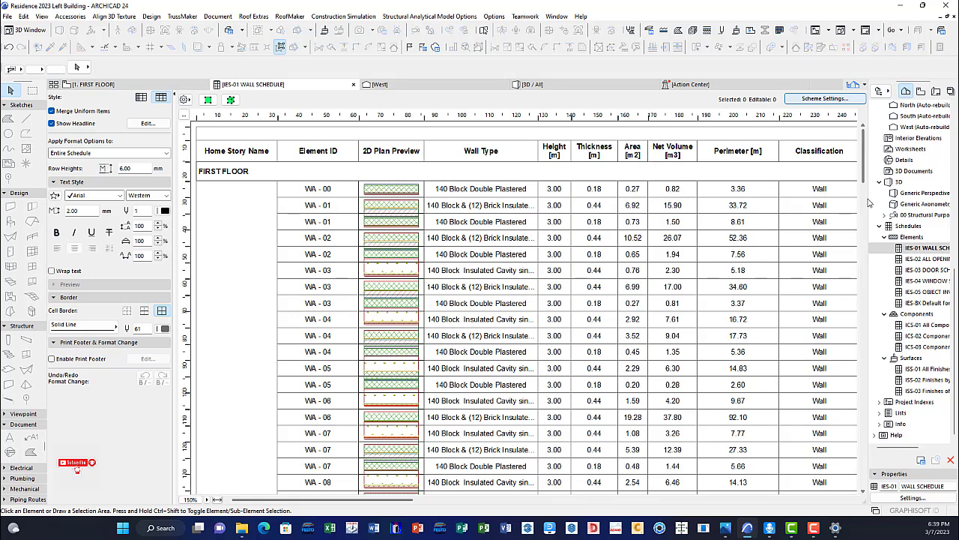
scroll(872, 230, "down", 5)
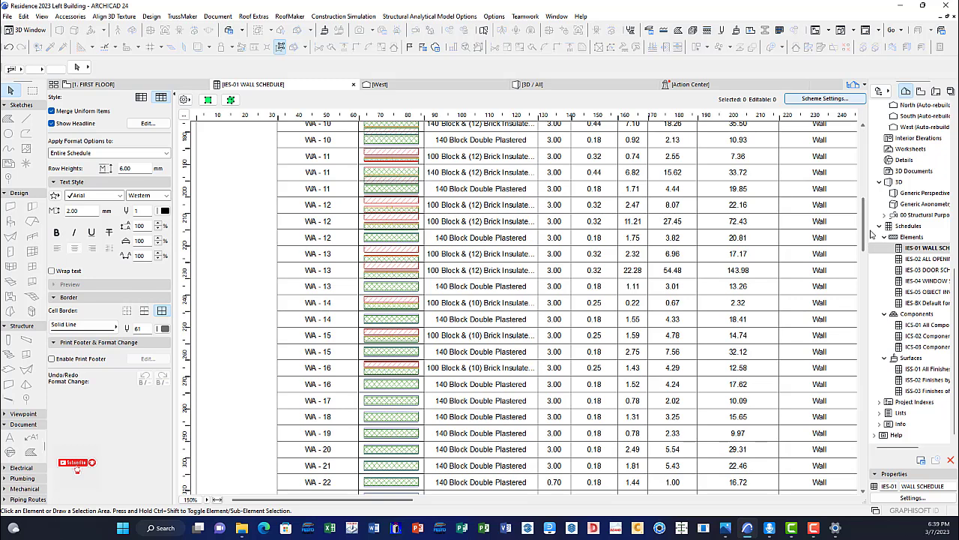
scroll(872, 236, "down", 1)
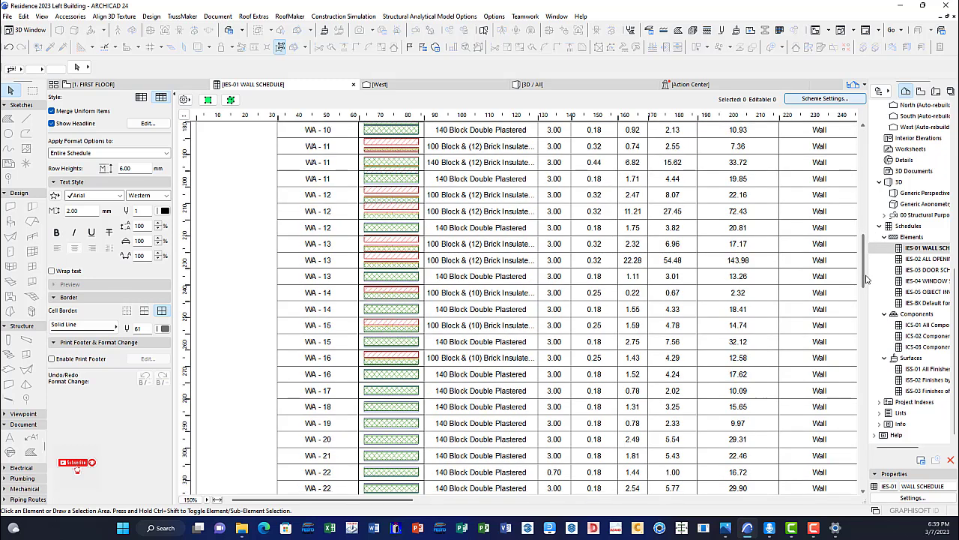
left_click_drag(866, 298, 868, 334)
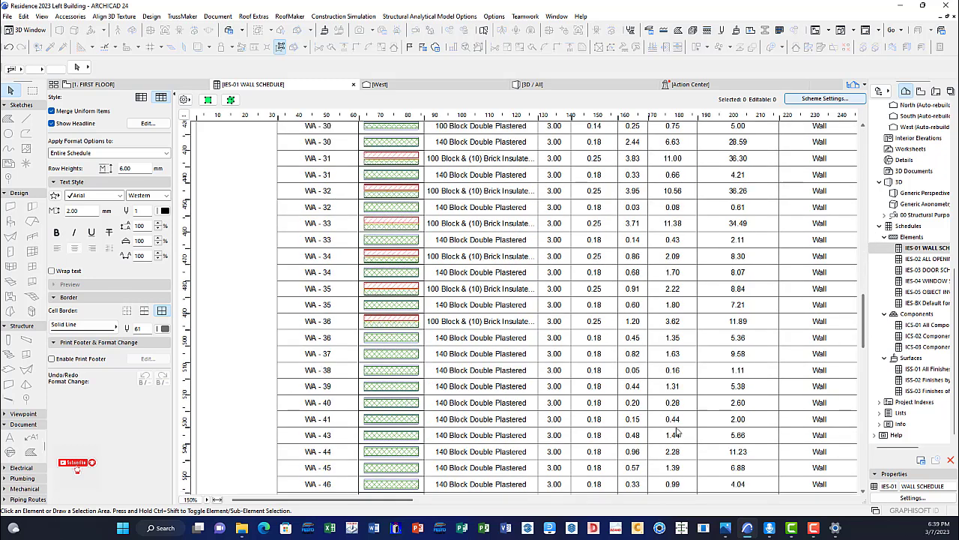
left_click_drag(402, 499, 845, 501)
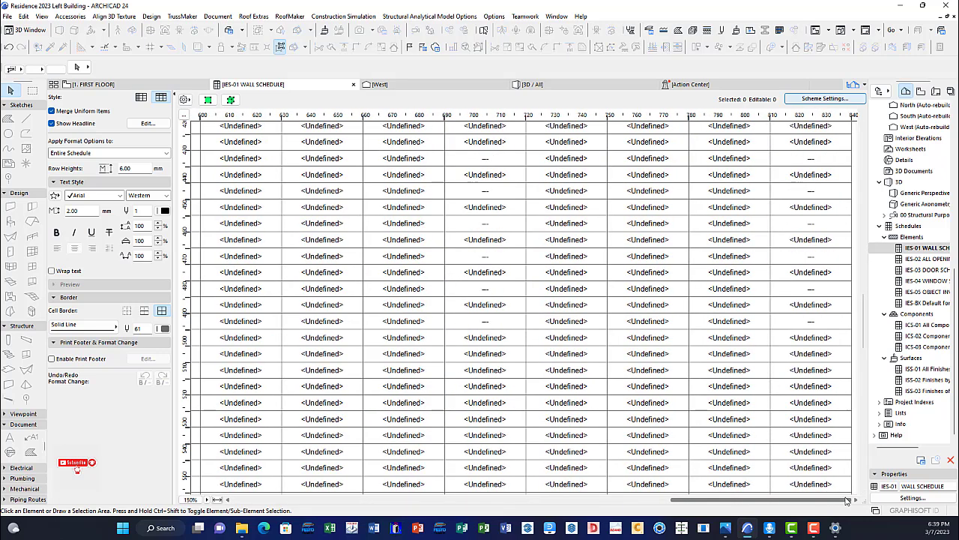
left_click_drag(716, 501, 225, 495)
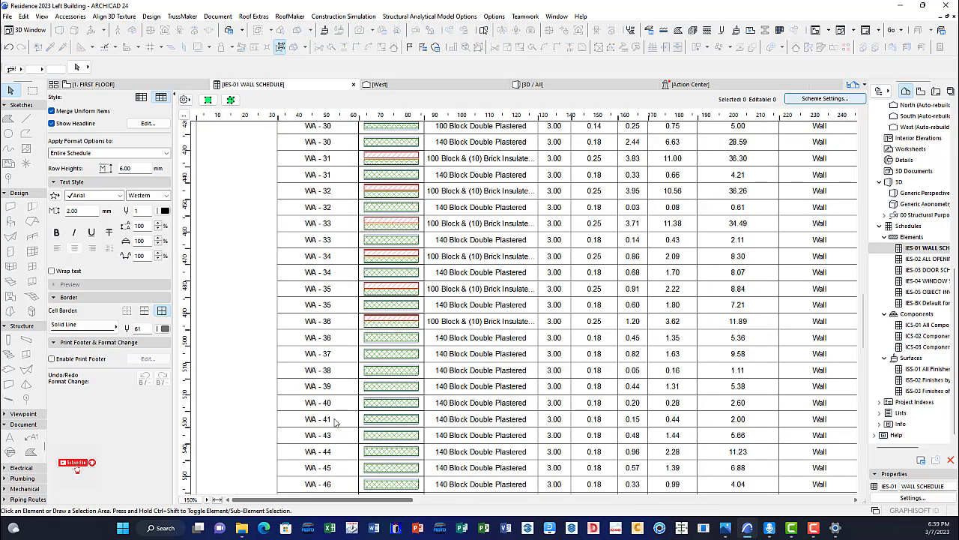
left_click(862, 403)
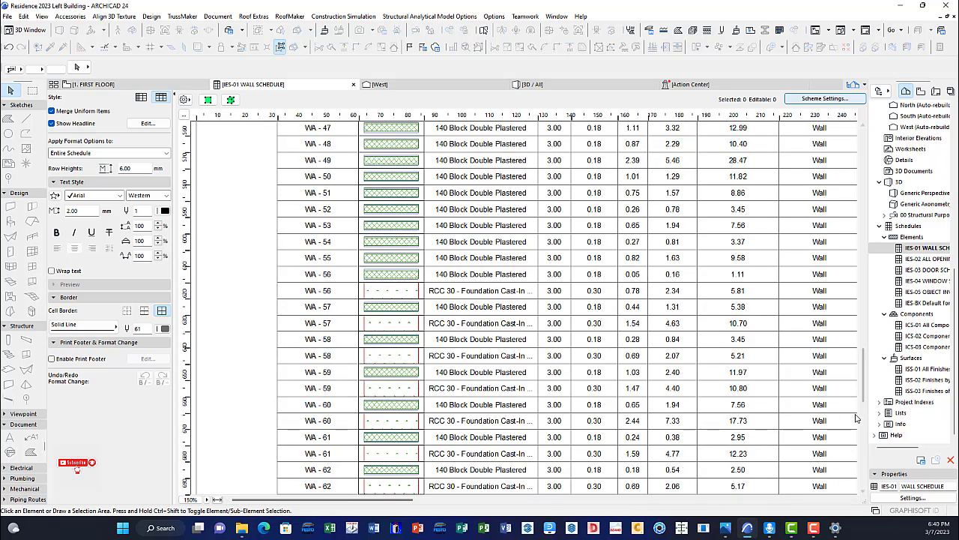
left_click(863, 417)
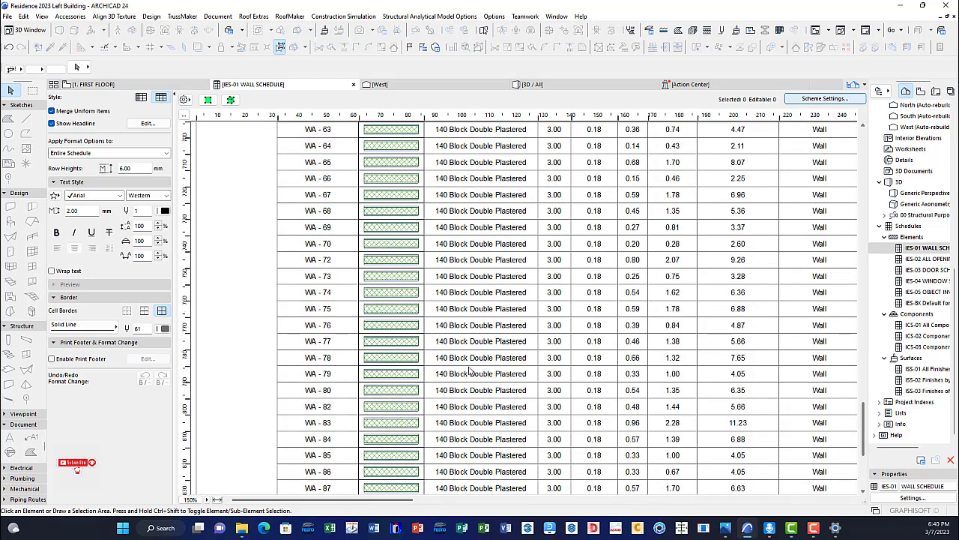
Select wall WA - 70 in the schedule and examine its block type and quantity values in the far columns.
left_click(315, 246)
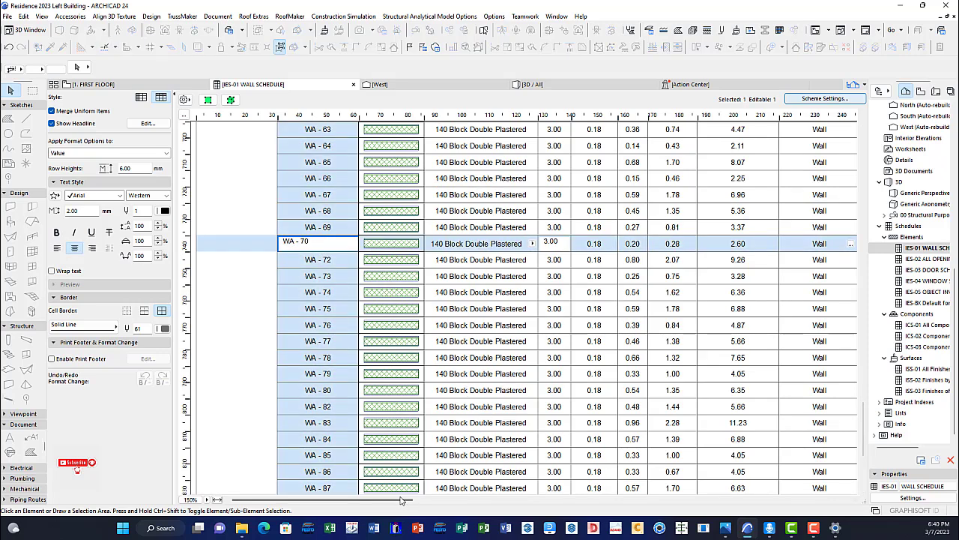
left_click_drag(403, 501, 841, 509)
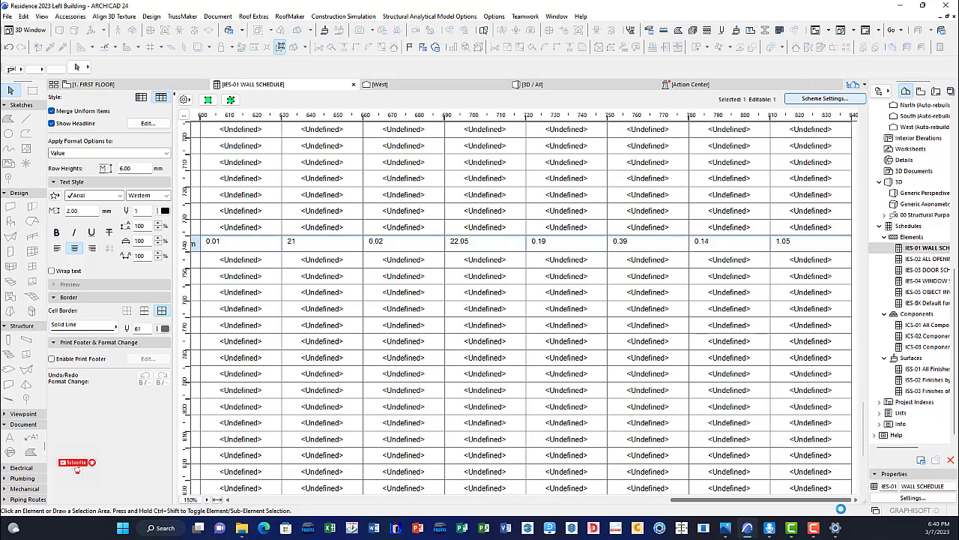
left_click_drag(841, 508, 687, 498)
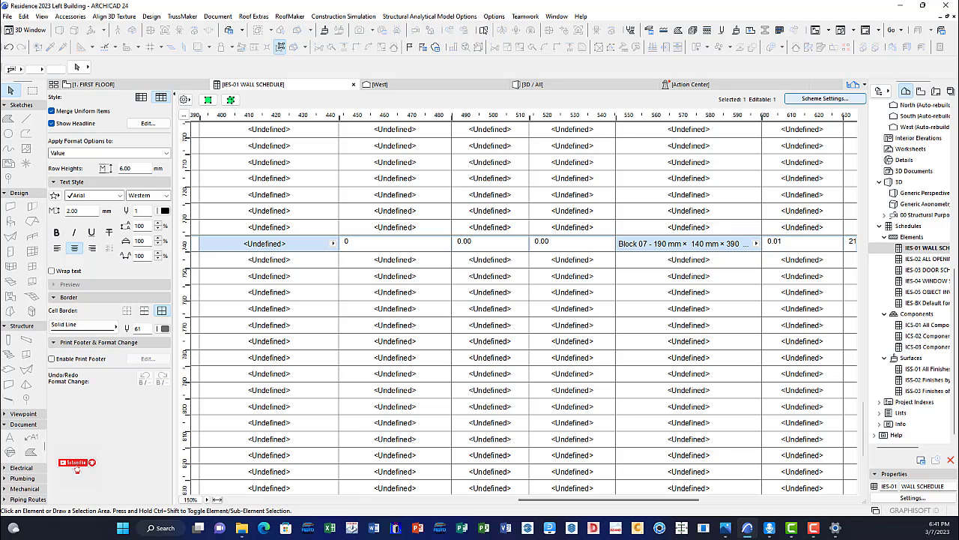
Switch to the 3D view of the model and look over the walls of the whole building from several angles.
key("F3")
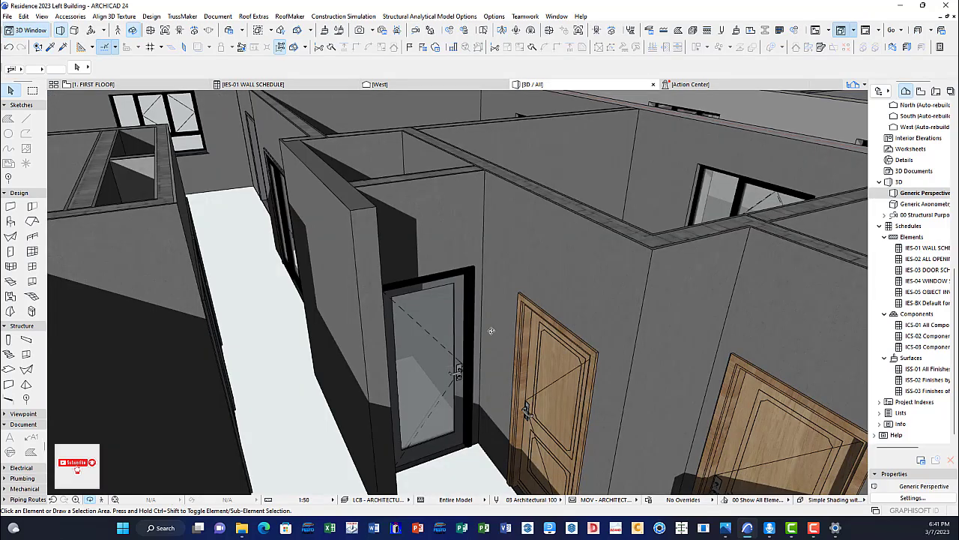
scroll(581, 241, "down", 10)
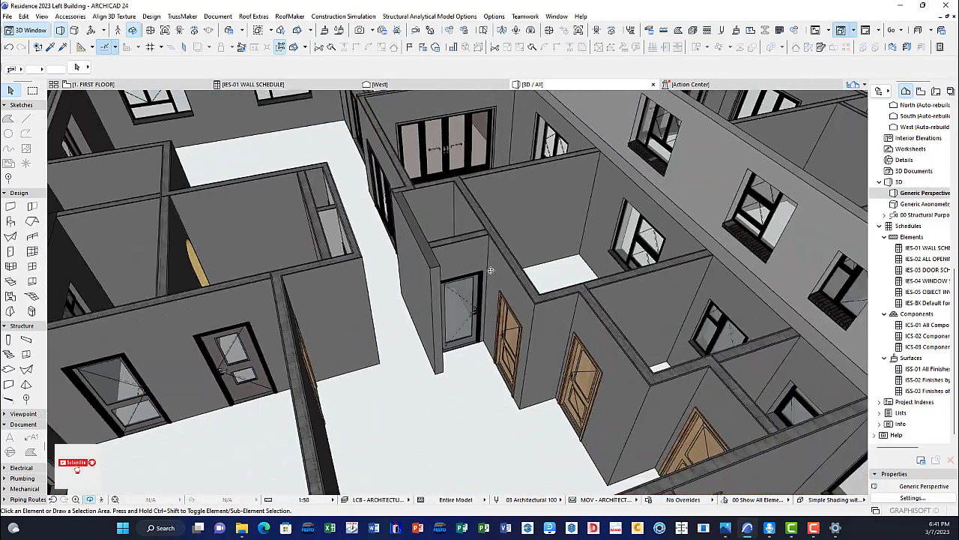
scroll(493, 270, "down", 8)
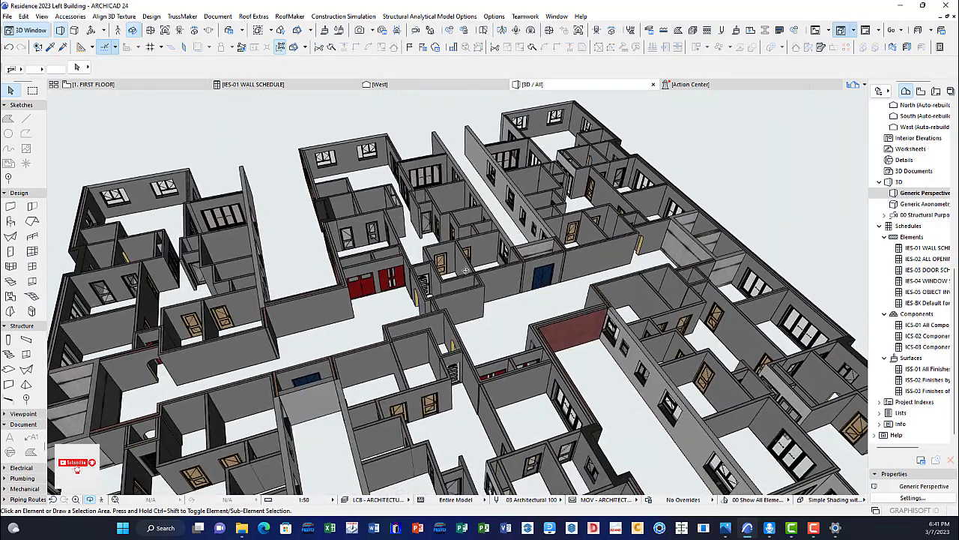
middle_click_drag(487, 353, 243, 298, "shift")
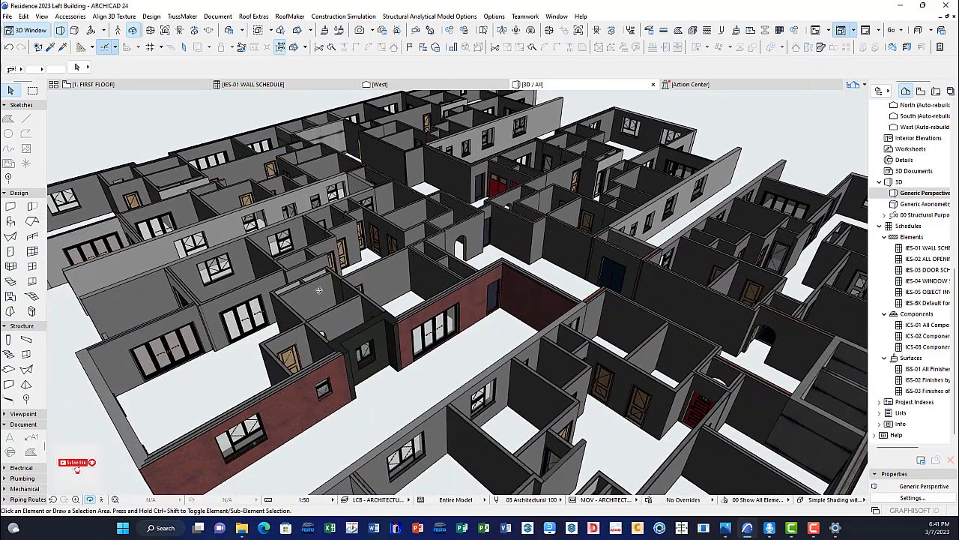